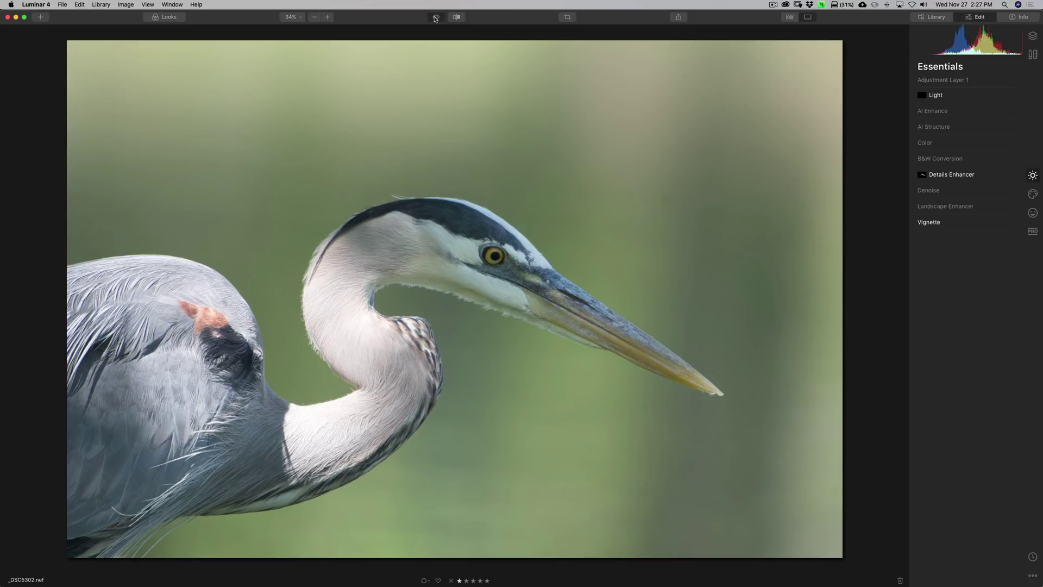
- Compare with the original, then enable Auto Distortion Corrections, Remove Chromatic Aberrations and Defringe in Lens & Geometry
{"action": "left_click", "coordinate": [435, 18]}
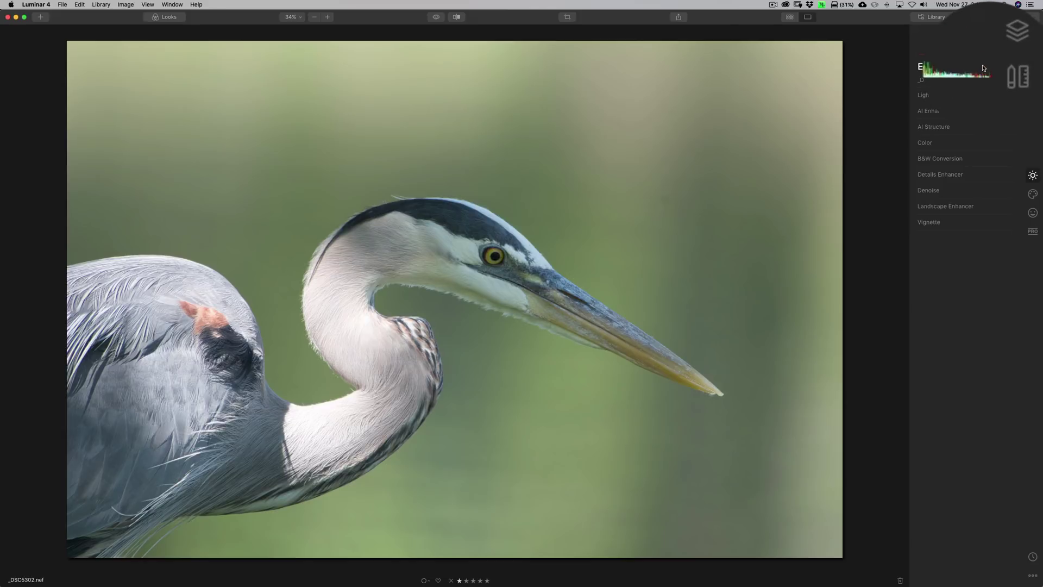
{"action": "left_click", "coordinate": [1015, 76]}
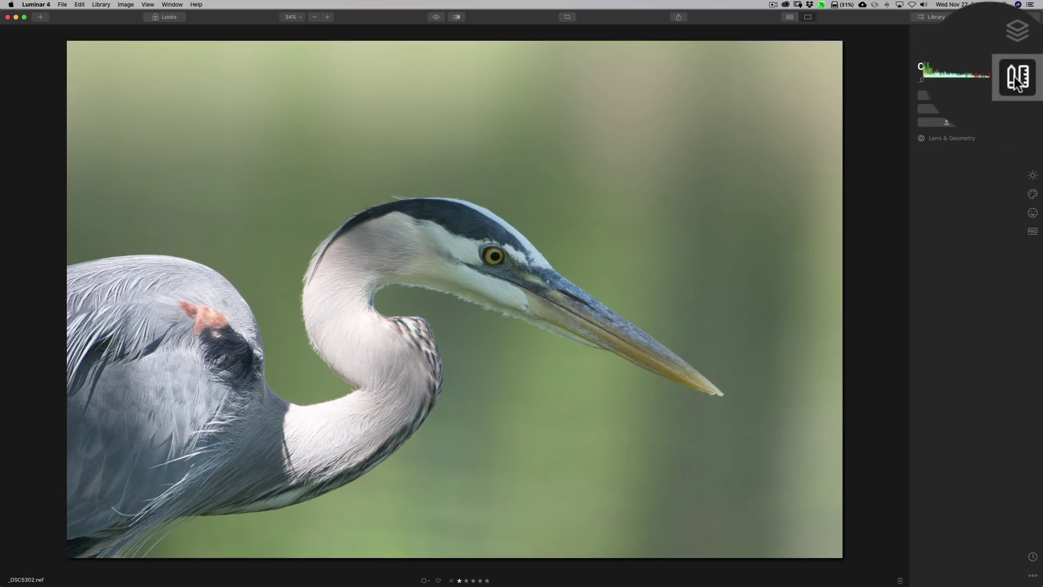
{"action": "left_click", "coordinate": [965, 139]}
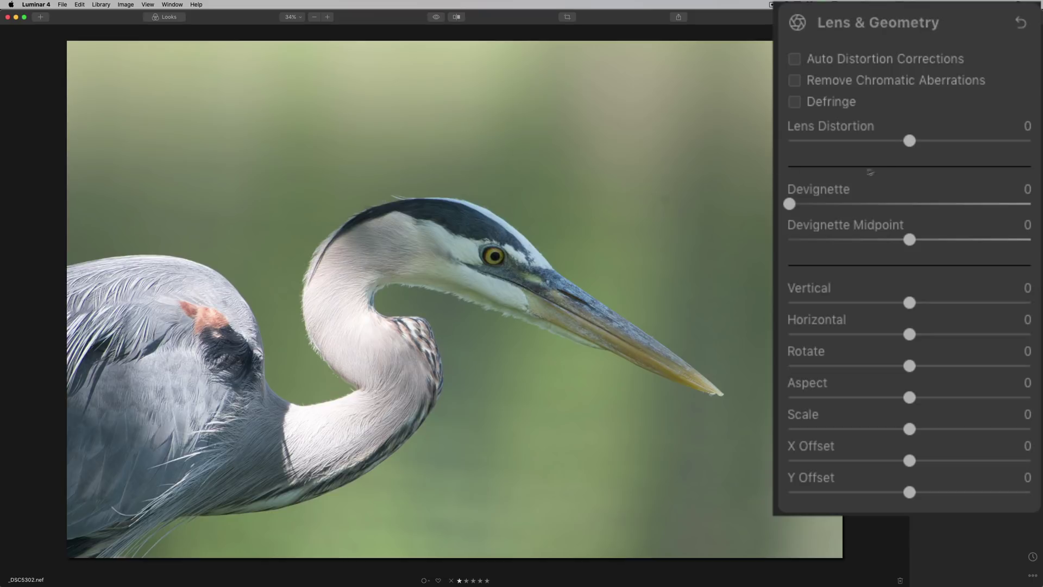
{"action": "left_click", "coordinate": [794, 59]}
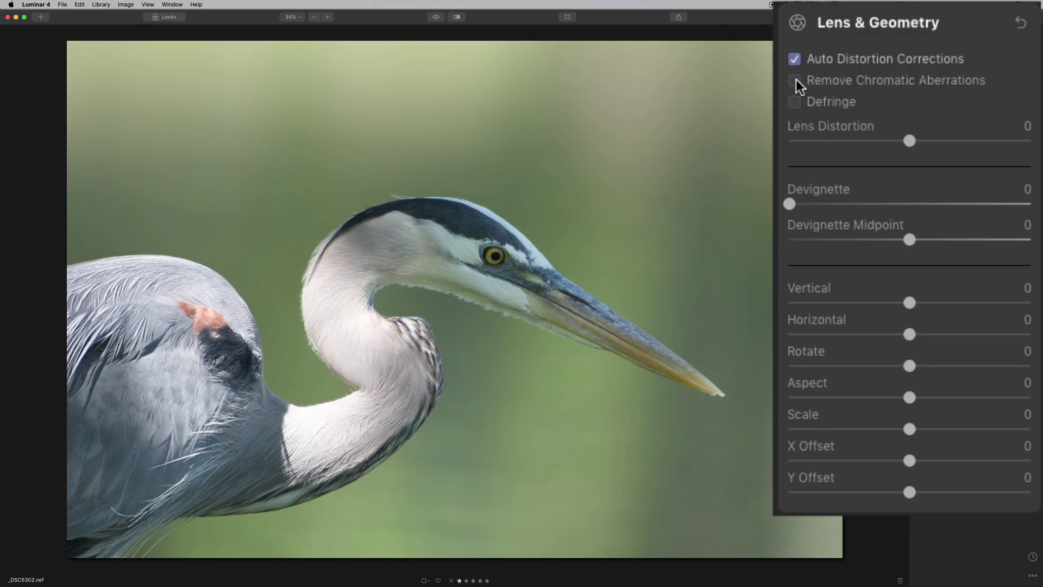
{"action": "left_click", "coordinate": [795, 81]}
{"action": "left_click", "coordinate": [795, 102]}
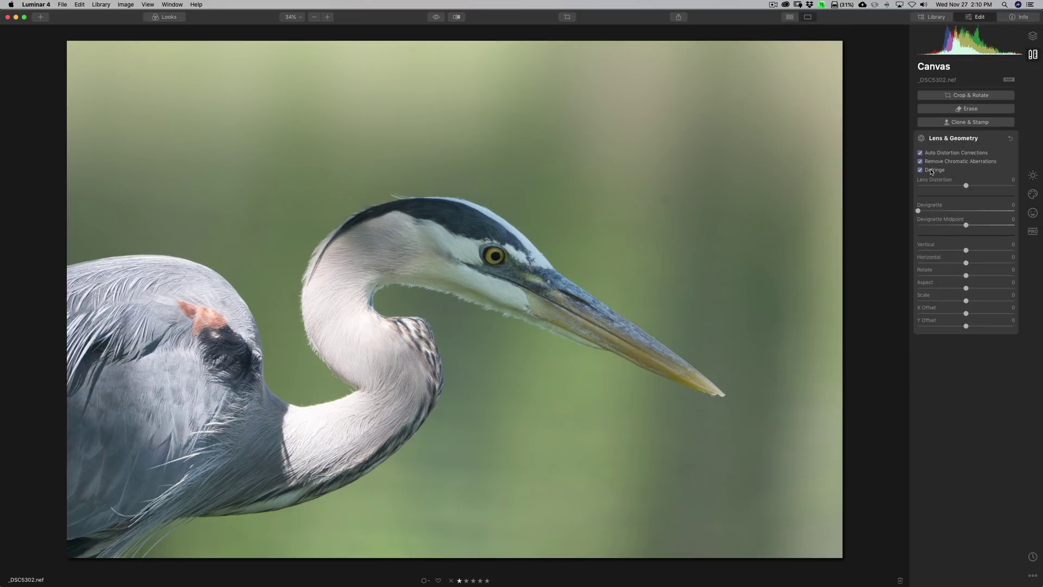
{"action": "left_click", "coordinate": [974, 139]}
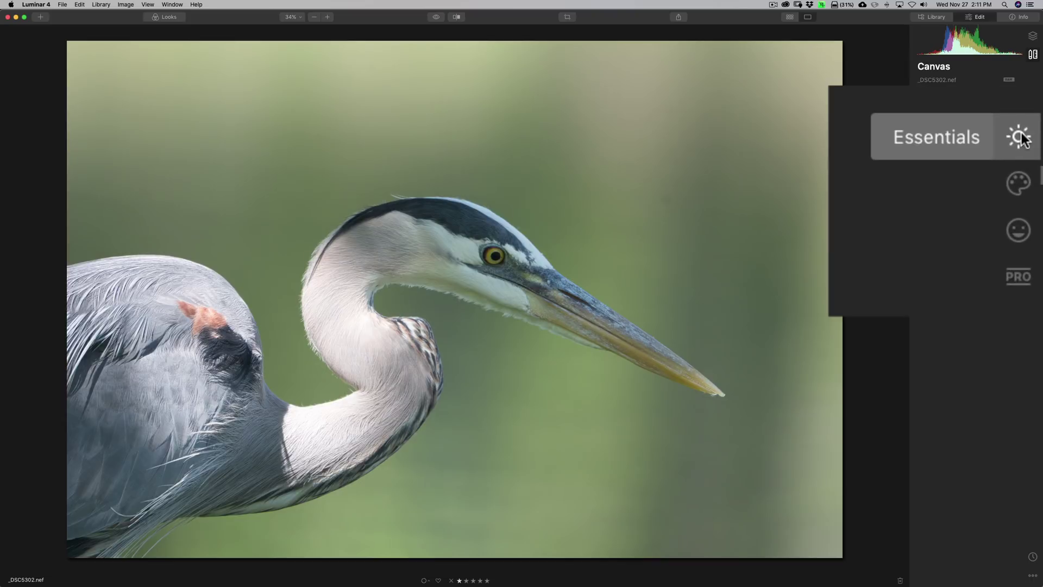
- In the Essentials Light tool, raise Shadows to 68 and lower Highlights to -25
{"action": "left_click", "coordinate": [1032, 175]}
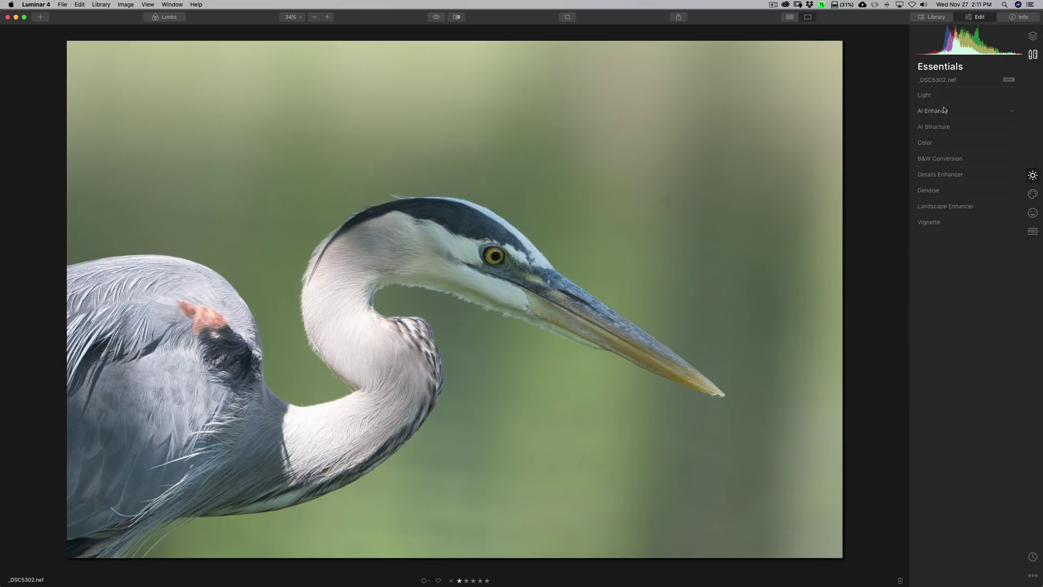
{"action": "left_click", "coordinate": [895, 21]}
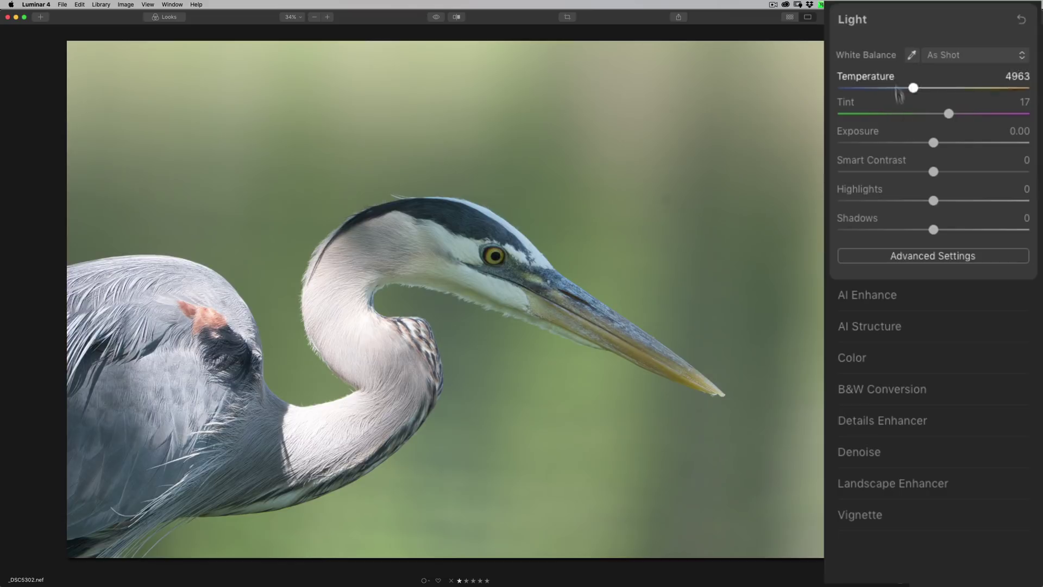
{"action": "left_click_drag", "start_coordinate": [933, 230], "coordinate": [999, 231]}
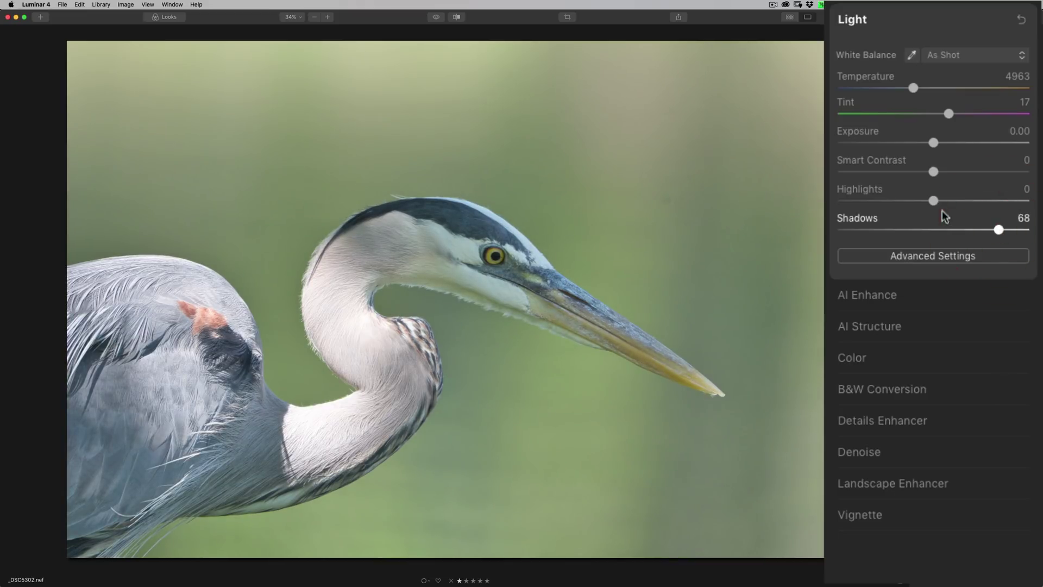
{"action": "left_click_drag", "start_coordinate": [934, 201], "coordinate": [911, 202]}
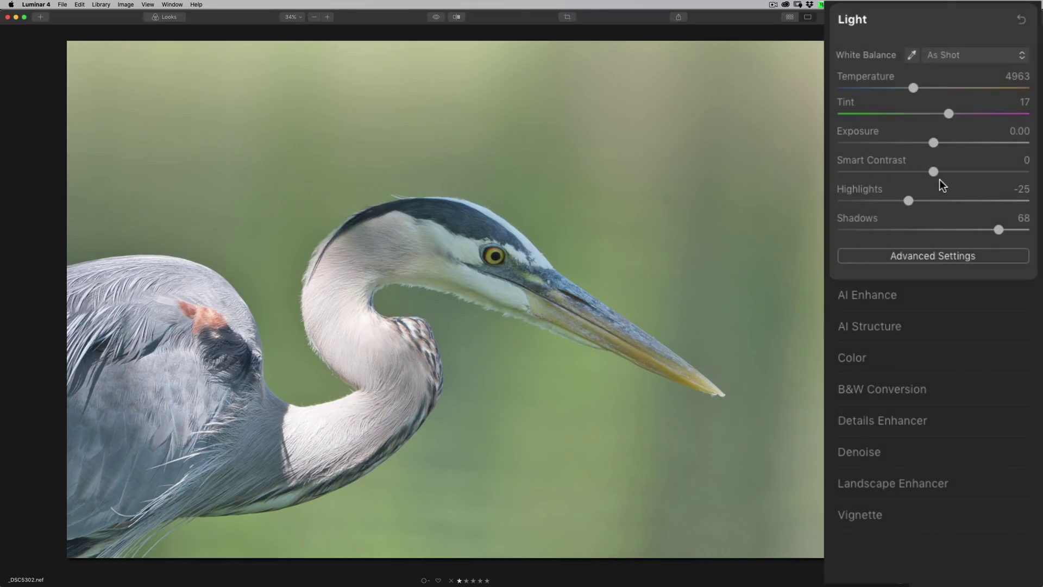
- Under Light's Advanced Settings, set Whites 32, Blacks -22, Smart Contrast 14 and Exposure 0.33
{"action": "left_click", "coordinate": [943, 257]}
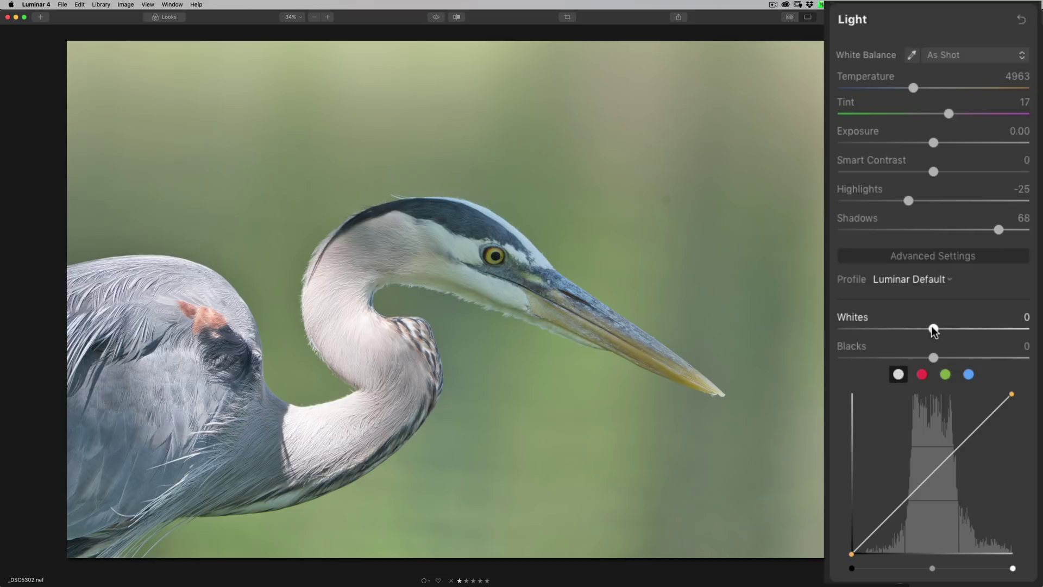
{"action": "left_click_drag", "start_coordinate": [933, 330], "coordinate": [912, 358]}
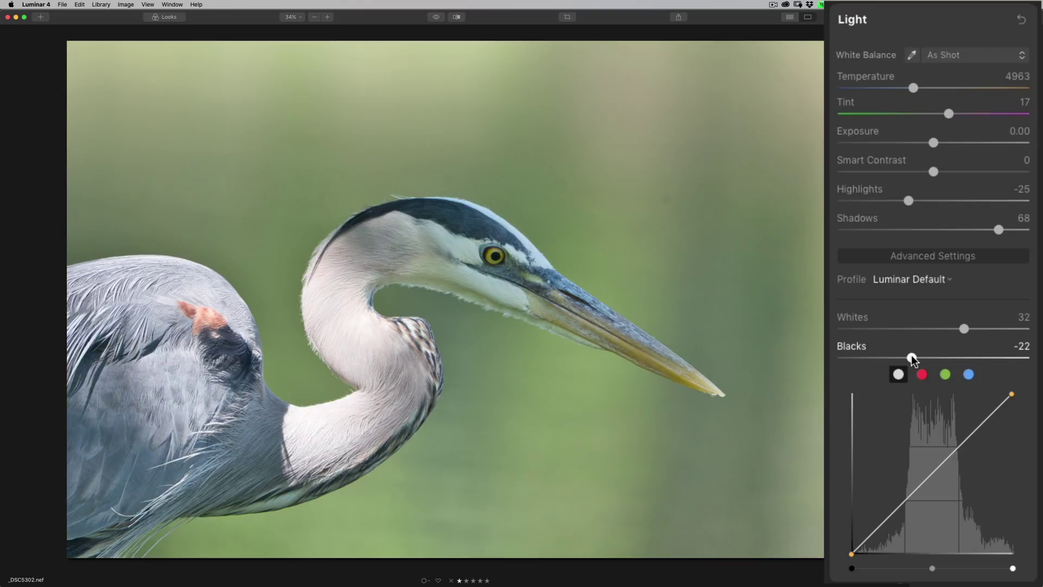
{"action": "left_click", "coordinate": [911, 358]}
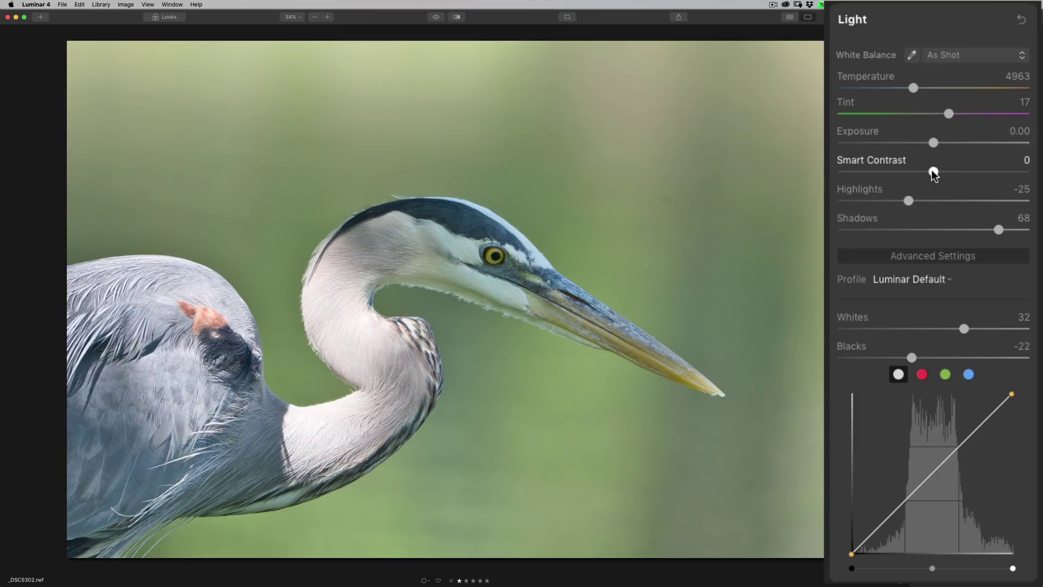
{"action": "left_click_drag", "start_coordinate": [933, 172], "coordinate": [947, 173]}
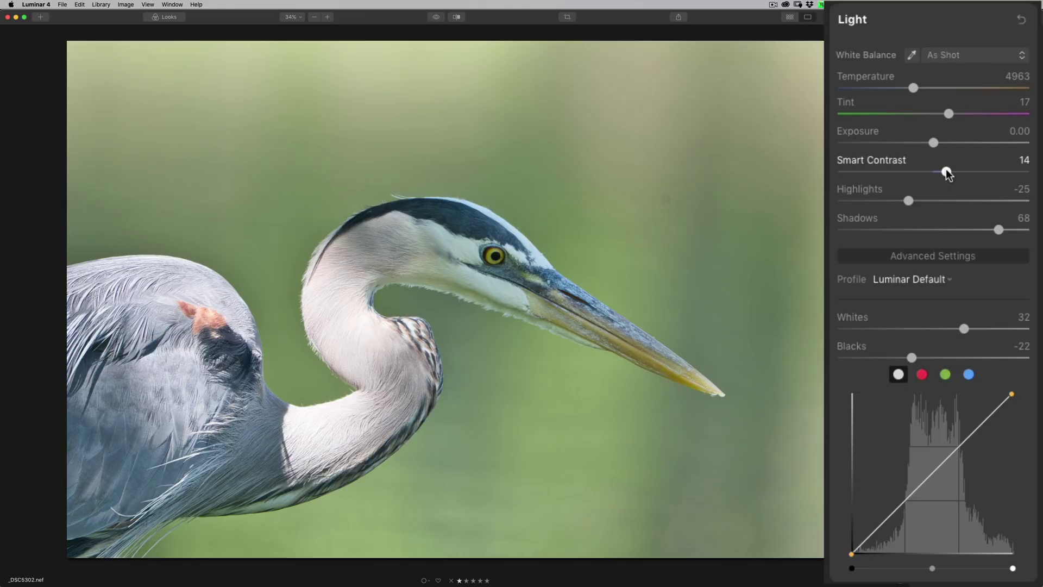
{"action": "left_click", "coordinate": [934, 142]}
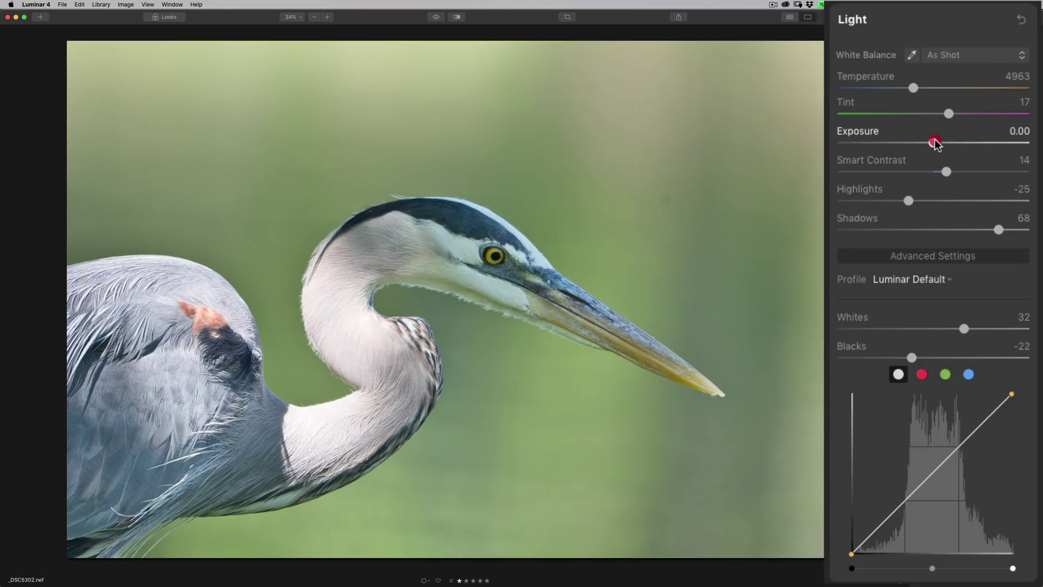
{"action": "left_click_drag", "start_coordinate": [935, 142], "coordinate": [943, 143]}
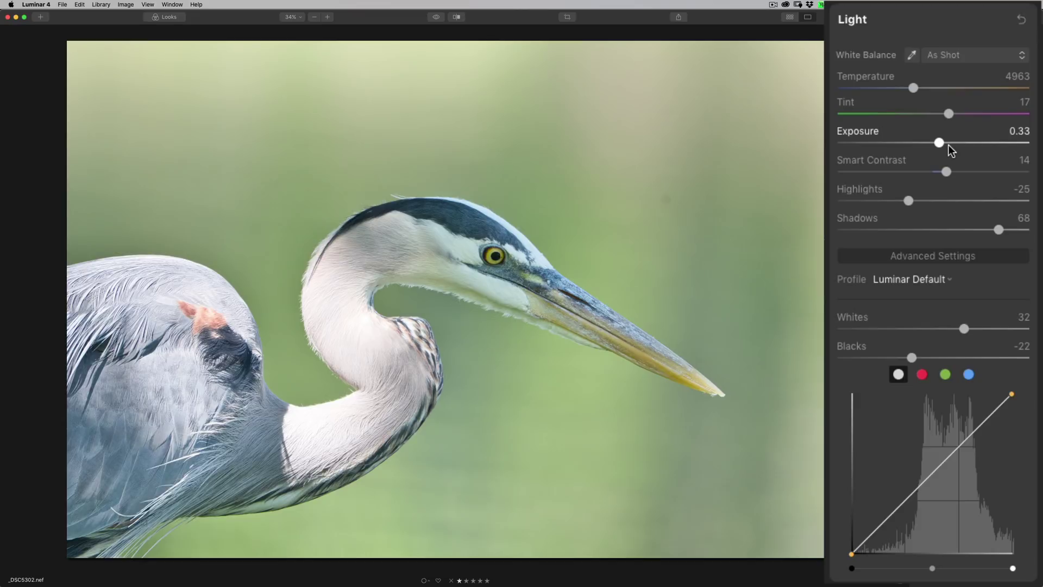
- Try the Daylight and Cloudy white balance presets, settle on Shade, and activate the eyedropper
{"action": "left_click", "coordinate": [1002, 56]}
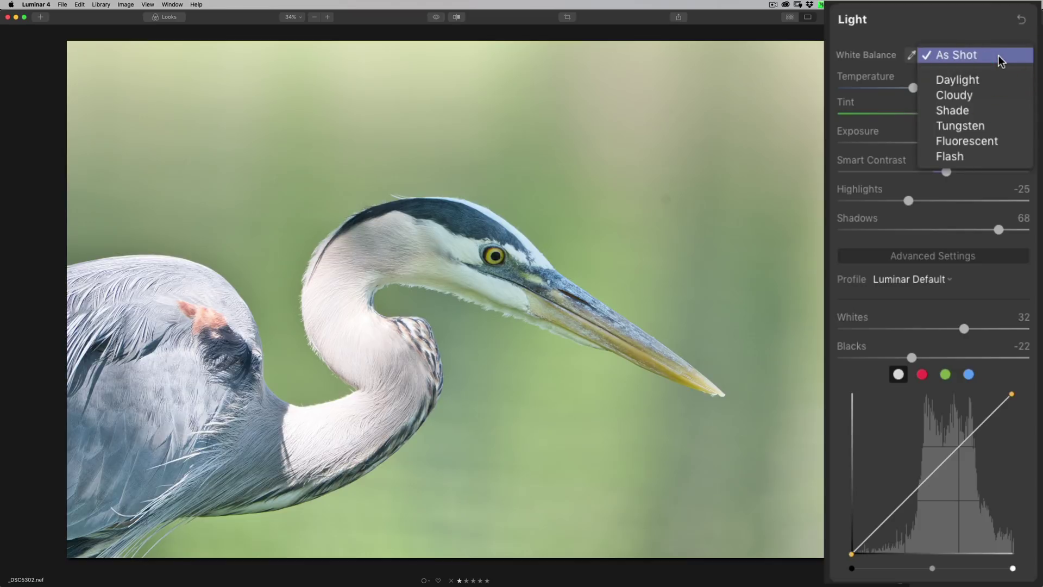
{"action": "left_click", "coordinate": [978, 81]}
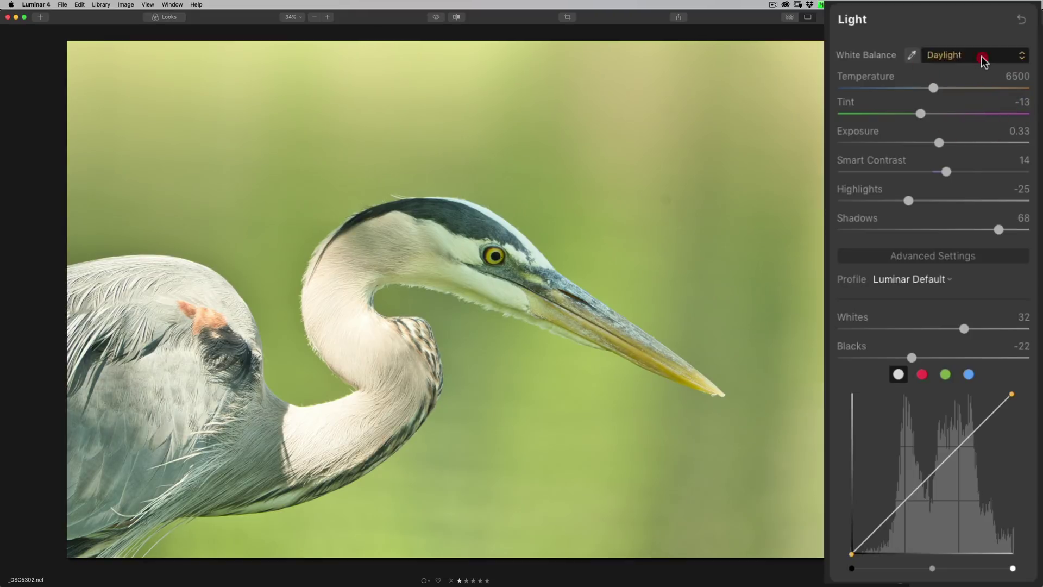
{"action": "left_click", "coordinate": [983, 58]}
{"action": "left_click", "coordinate": [981, 70]}
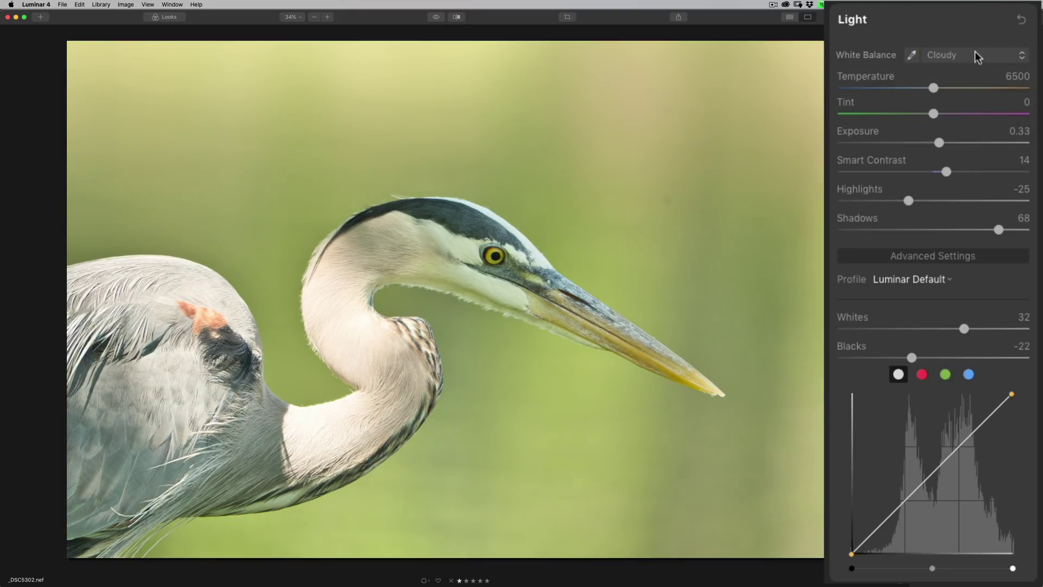
{"action": "left_click", "coordinate": [976, 57]}
{"action": "left_click", "coordinate": [977, 70]}
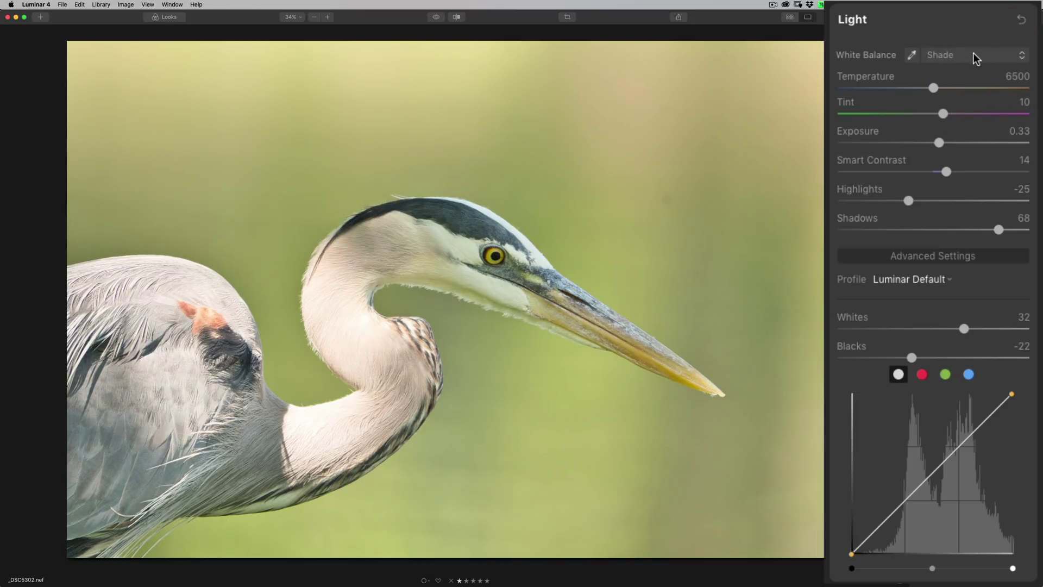
{"action": "left_click", "coordinate": [911, 56]}
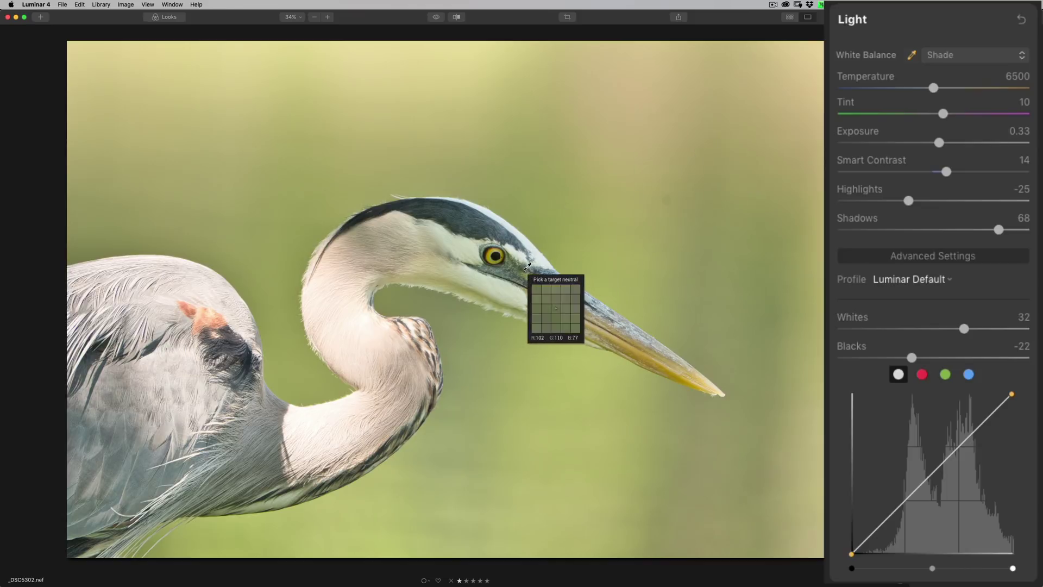
- Sample the heron's head twice for a Custom white balance of Temperature 5838, Tint 21
{"action": "left_click", "coordinate": [521, 253]}
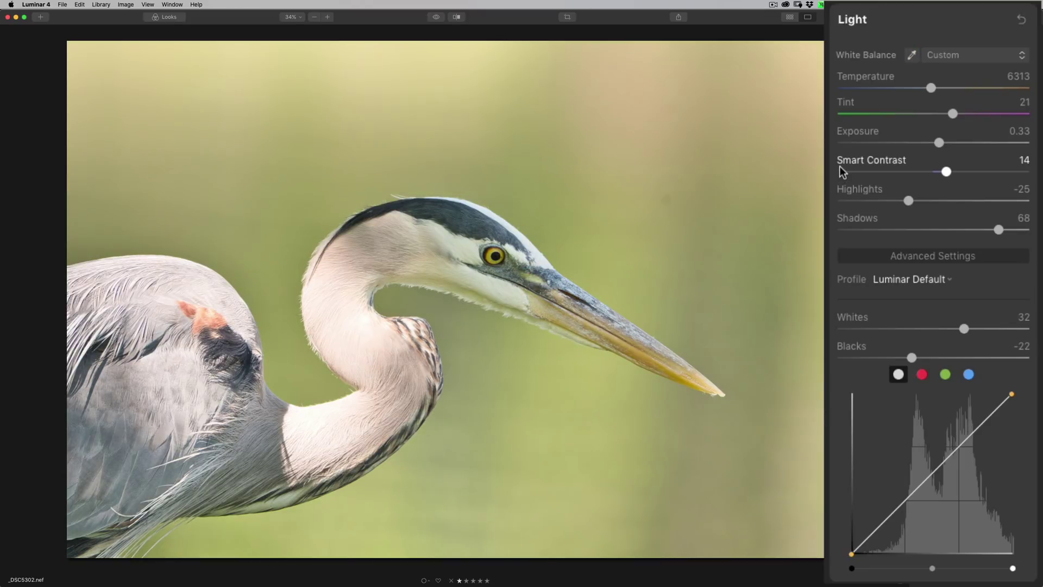
{"action": "left_click", "coordinate": [911, 55]}
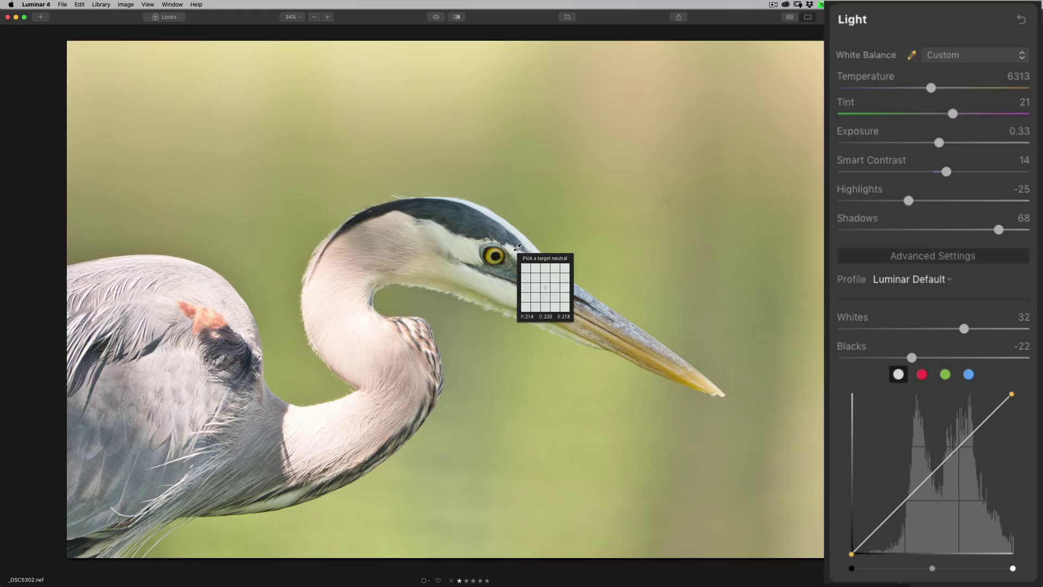
{"action": "left_click", "coordinate": [516, 249]}
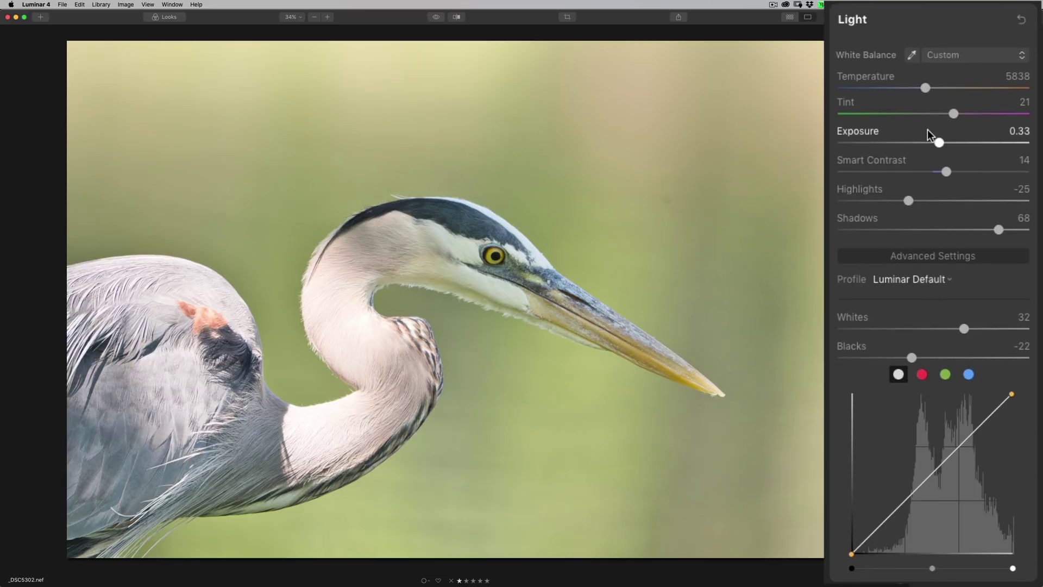
{"action": "left_click", "coordinate": [939, 21]}
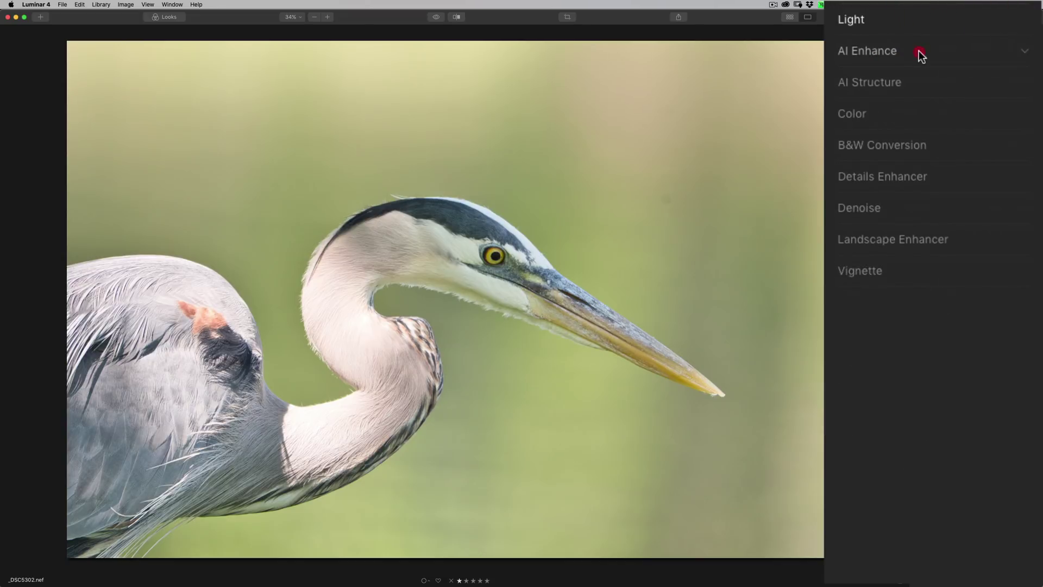
- Try an AI Accent adjustment in AI Enhance on the heron photo
{"action": "left_click", "coordinate": [921, 54]}
{"action": "mouse_move", "coordinate": [838, 92]}
{"action": "left_mouse_down"}
{"action": "mouse_move", "coordinate": [1018, 92]}
{"action": "mouse_move", "coordinate": [838, 92]}
{"action": "left_mouse_up"}
{"action": "left_click", "coordinate": [904, 48]}
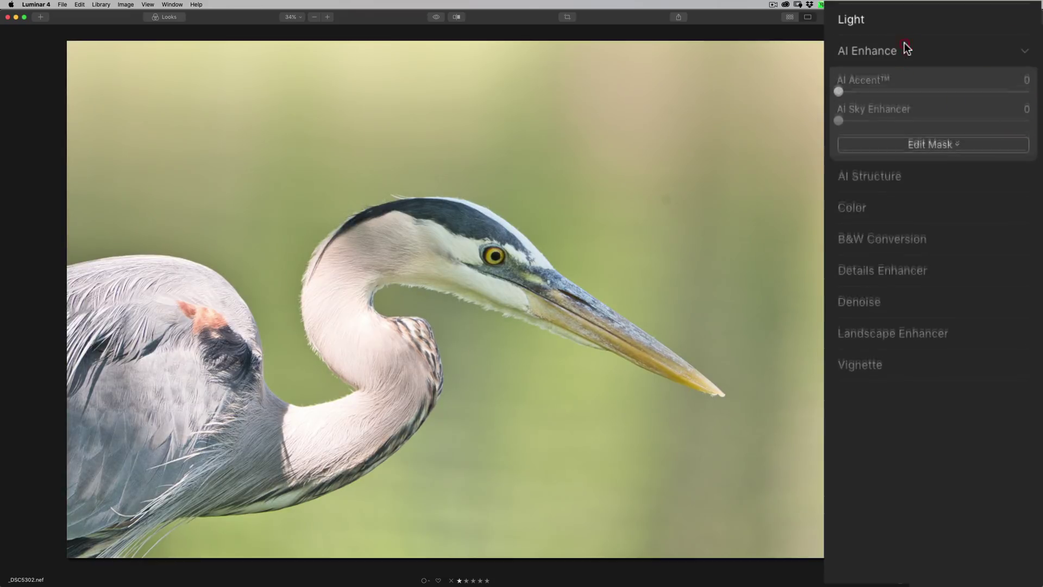
- Raise the AI Structure Amount to 88
{"action": "left_click", "coordinate": [915, 77]}
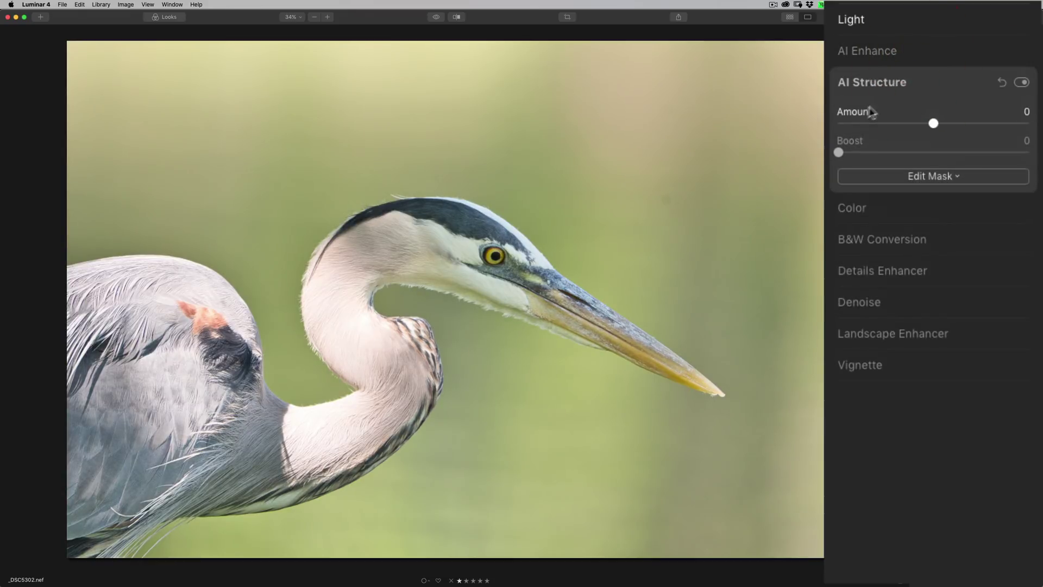
{"action": "mouse_move", "coordinate": [934, 123]}
{"action": "left_mouse_down"}
{"action": "mouse_move", "coordinate": [1038, 126]}
{"action": "mouse_move", "coordinate": [934, 122]}
{"action": "left_mouse_up"}
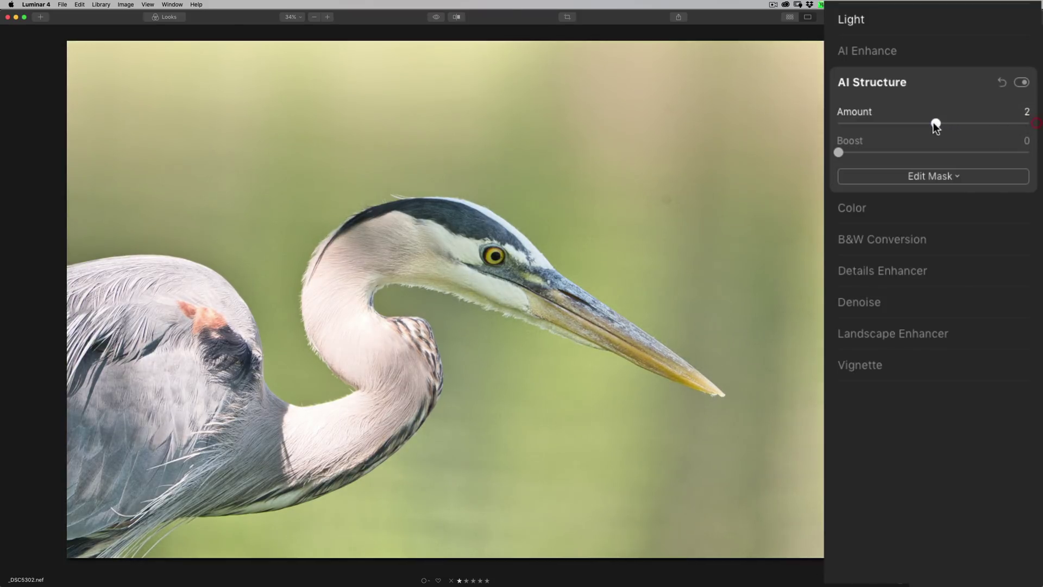
{"action": "left_click", "coordinate": [904, 71]}
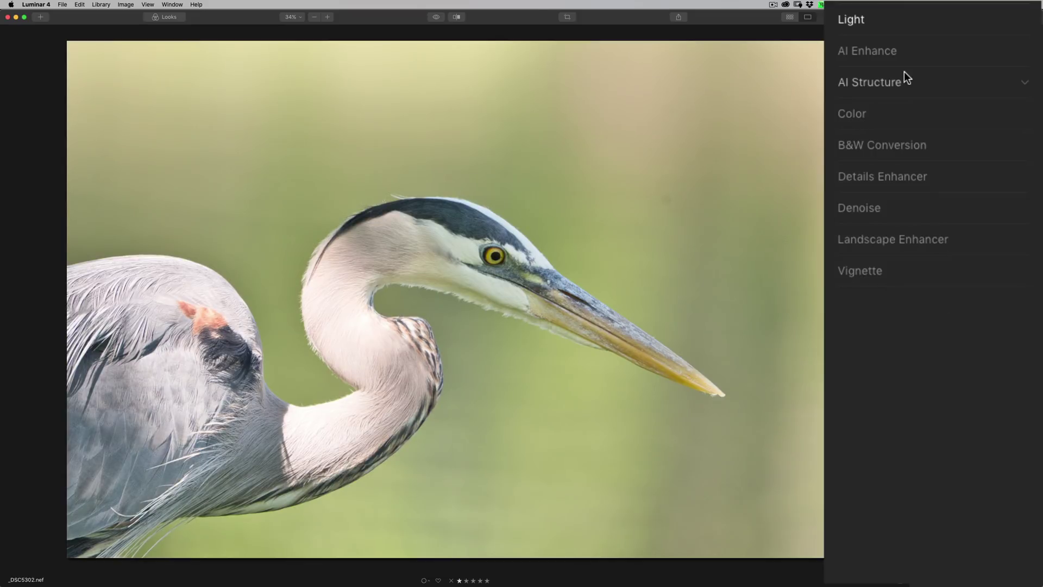
- In Color, set Saturation to 10 and the green channel's saturation to -31
{"action": "left_click", "coordinate": [921, 115]}
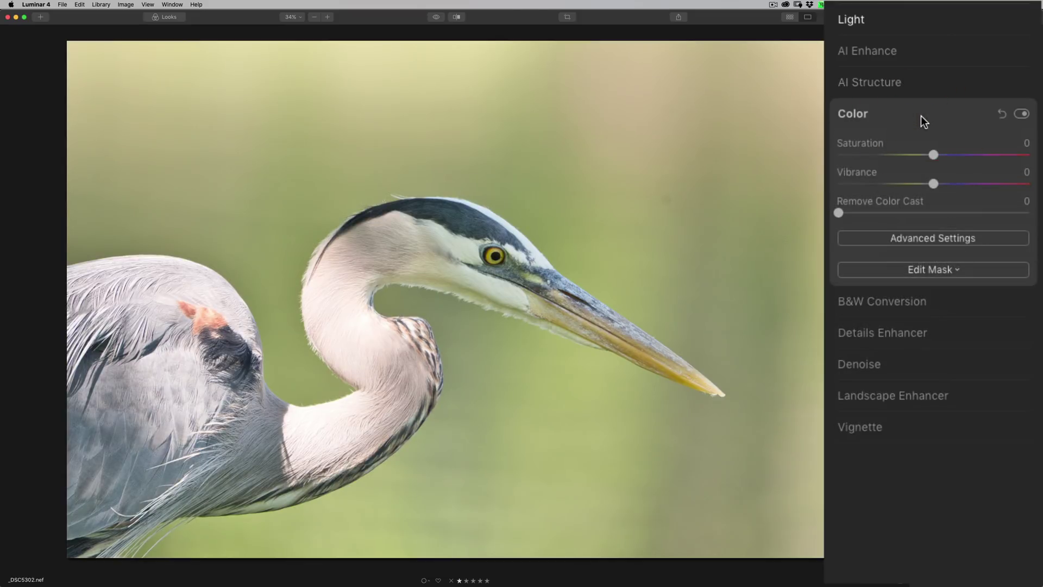
{"action": "left_click_drag", "start_coordinate": [933, 154], "coordinate": [944, 155]}
{"action": "key", "text": "alt"}
{"action": "left_click", "coordinate": [934, 237]}
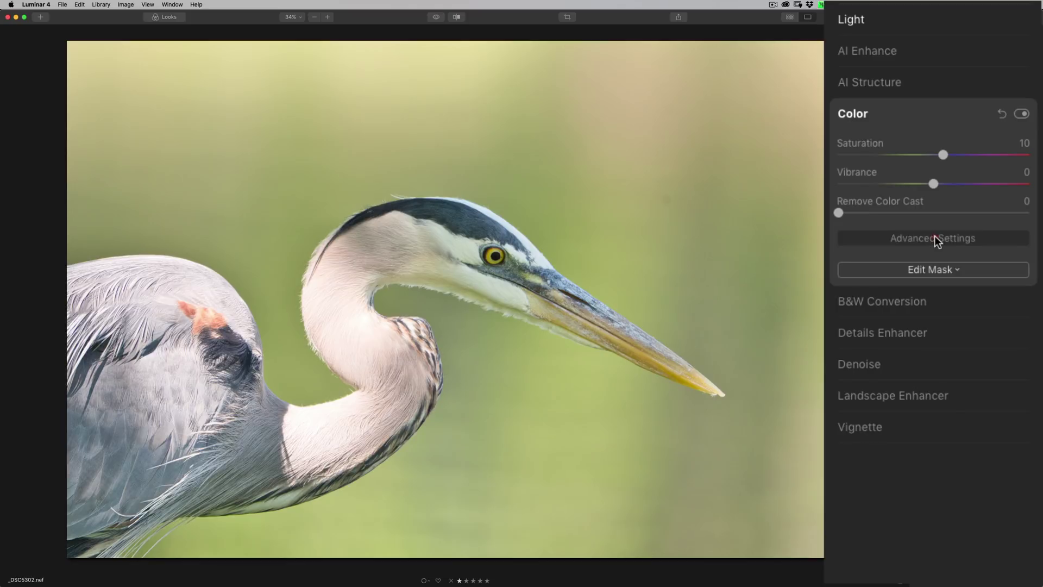
{"action": "left_click", "coordinate": [920, 261]}
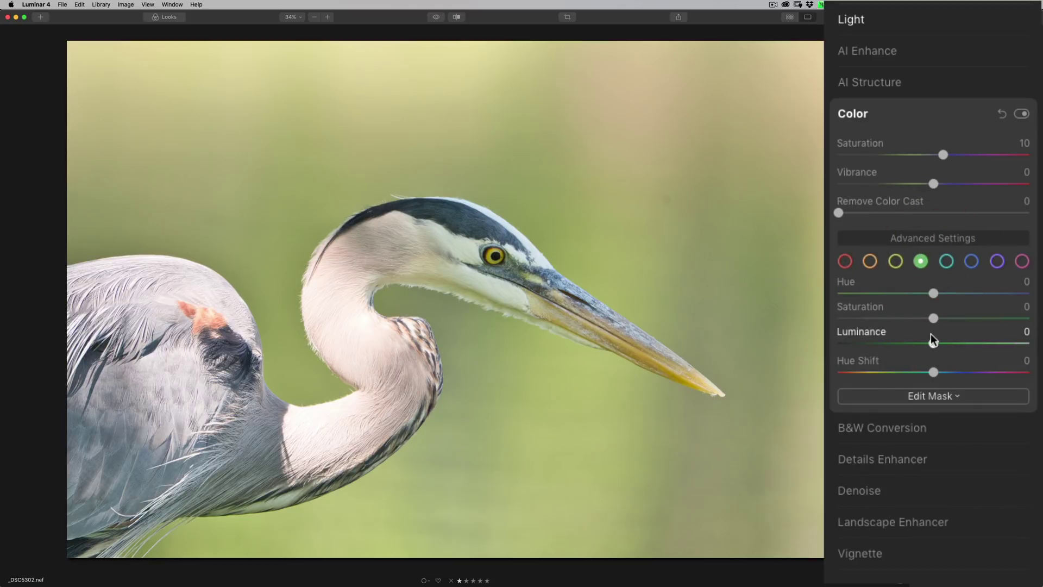
{"action": "left_click_drag", "start_coordinate": [934, 318], "coordinate": [904, 321]}
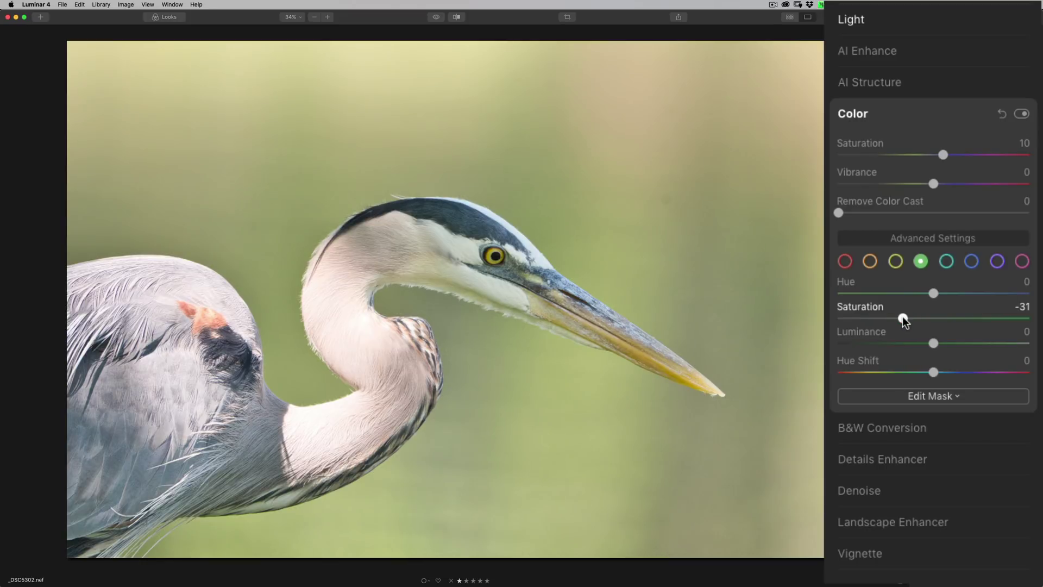
{"action": "left_click_drag", "start_coordinate": [903, 320], "coordinate": [903, 320]}
{"action": "left_click", "coordinate": [903, 108]}
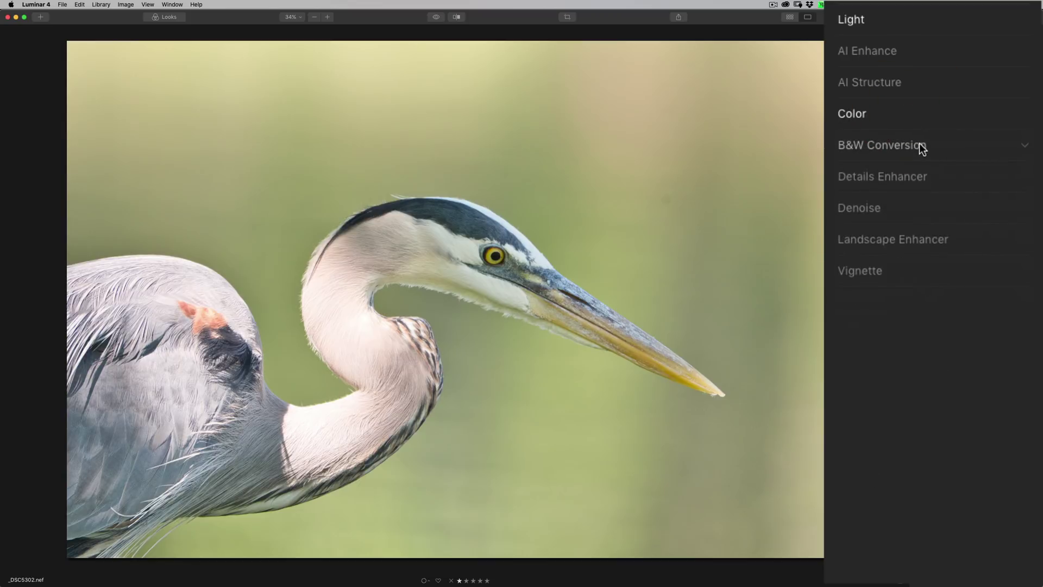
- Expand Details Enhancer and briefly try Small Details at 58
{"action": "left_click", "coordinate": [922, 178]}
{"action": "mouse_move", "coordinate": [934, 217]}
{"action": "left_mouse_down"}
{"action": "mouse_move", "coordinate": [1028, 218]}
{"action": "mouse_move", "coordinate": [933, 218]}
{"action": "left_mouse_up"}
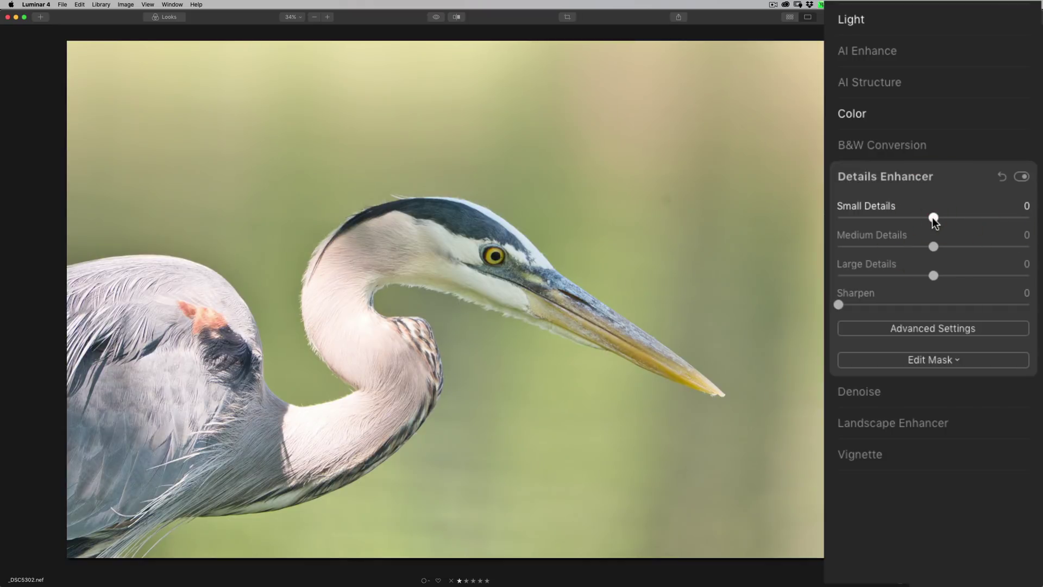
- Zoom to 100% on the heron's head and set Luminosity Denoise 35, Color Denoise 15
{"action": "left_click", "coordinate": [926, 174]}
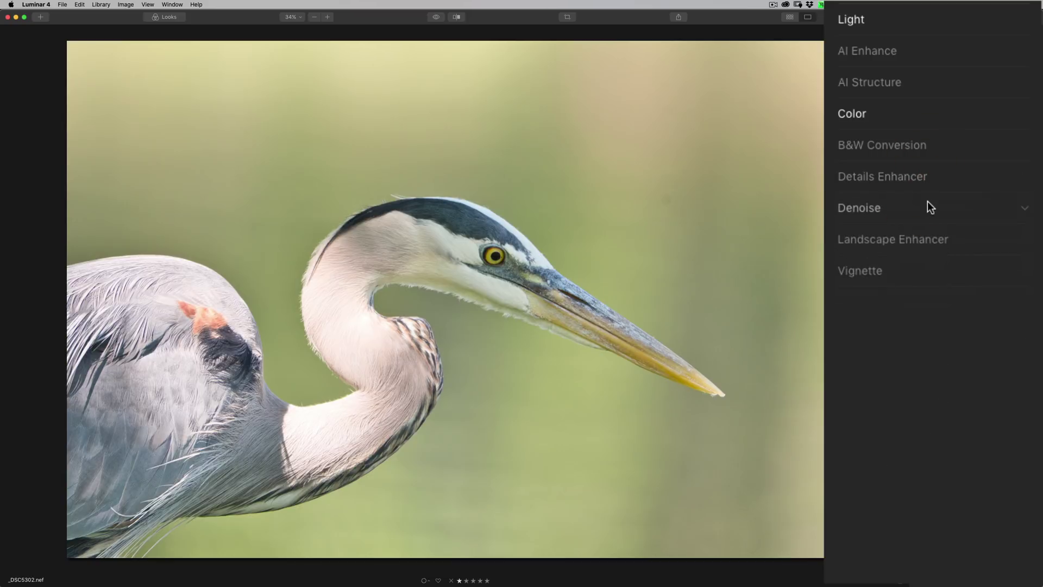
{"action": "left_click", "coordinate": [926, 201]}
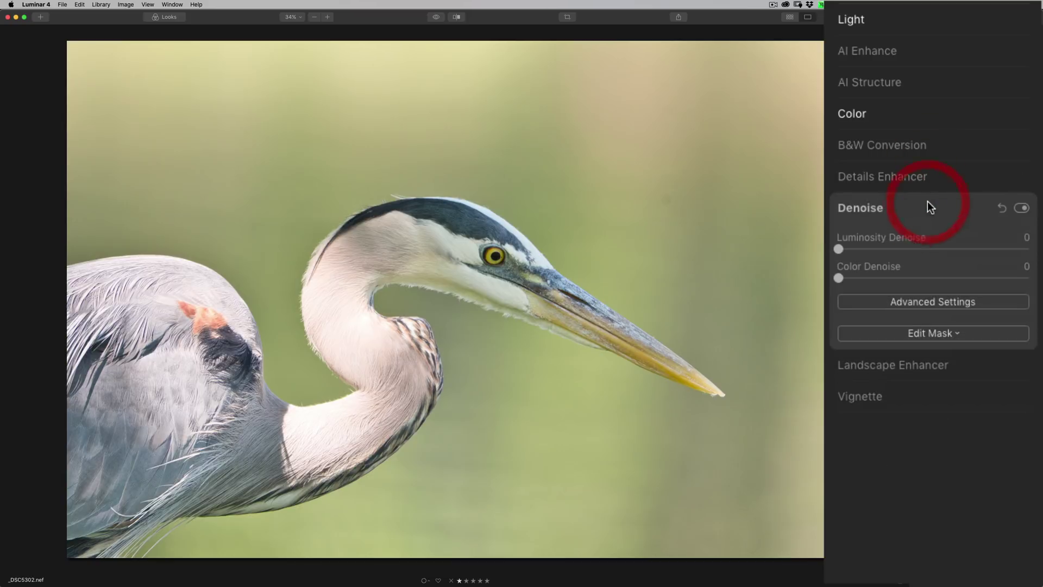
{"action": "left_click", "coordinate": [538, 238]}
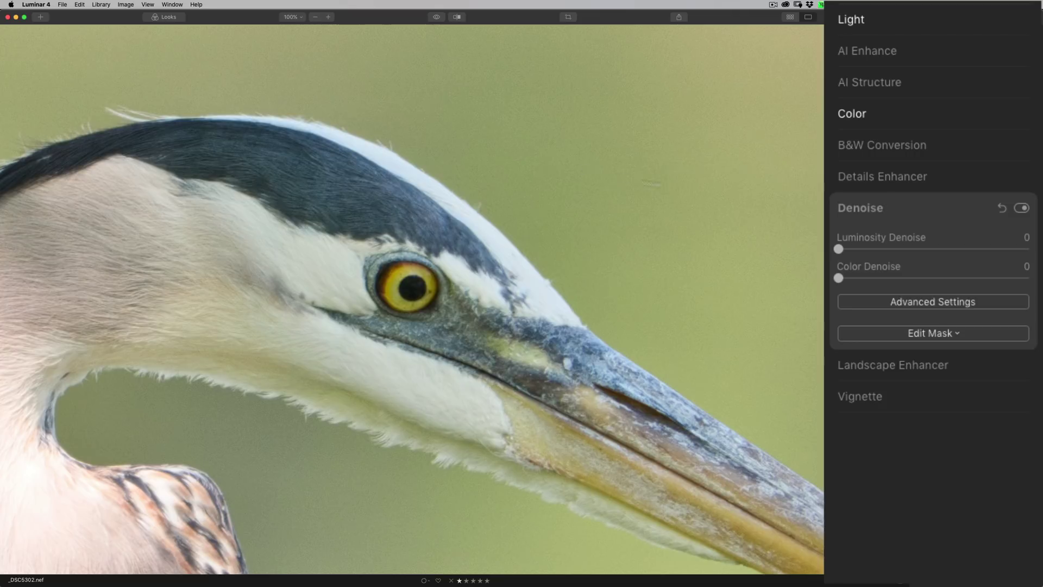
{"action": "left_click_drag", "start_coordinate": [840, 279], "coordinate": [920, 249]}
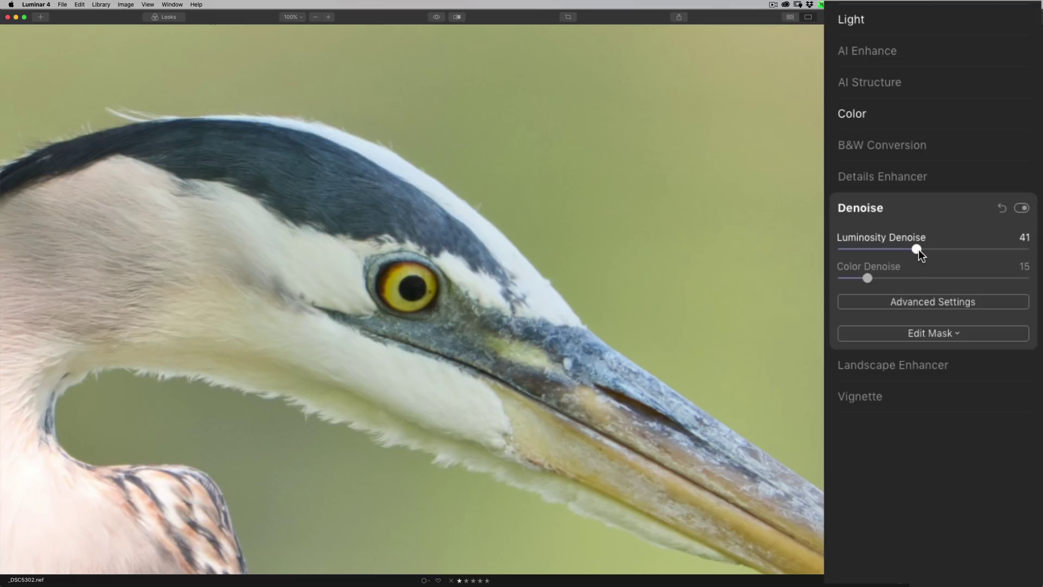
{"action": "left_click_drag", "start_coordinate": [918, 250], "coordinate": [919, 251]}
{"action": "left_click_drag", "start_coordinate": [915, 250], "coordinate": [896, 250]}
{"action": "left_click_drag", "start_coordinate": [896, 249], "coordinate": [907, 249]}
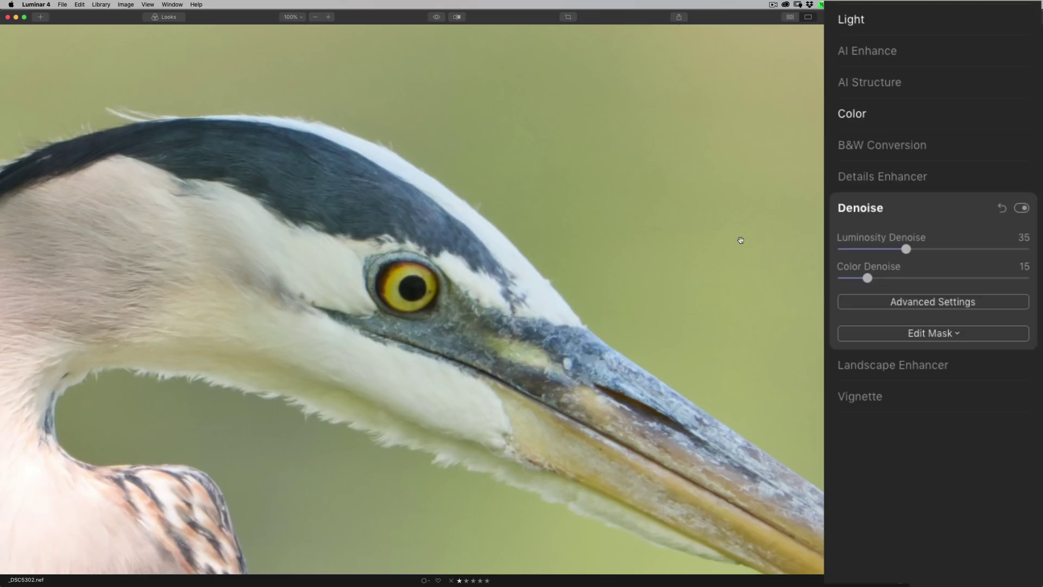
- Zoom to fit, check the Denoise Boost option, then fold away Denoise and Details Enhancer
{"action": "left_click", "coordinate": [539, 234]}
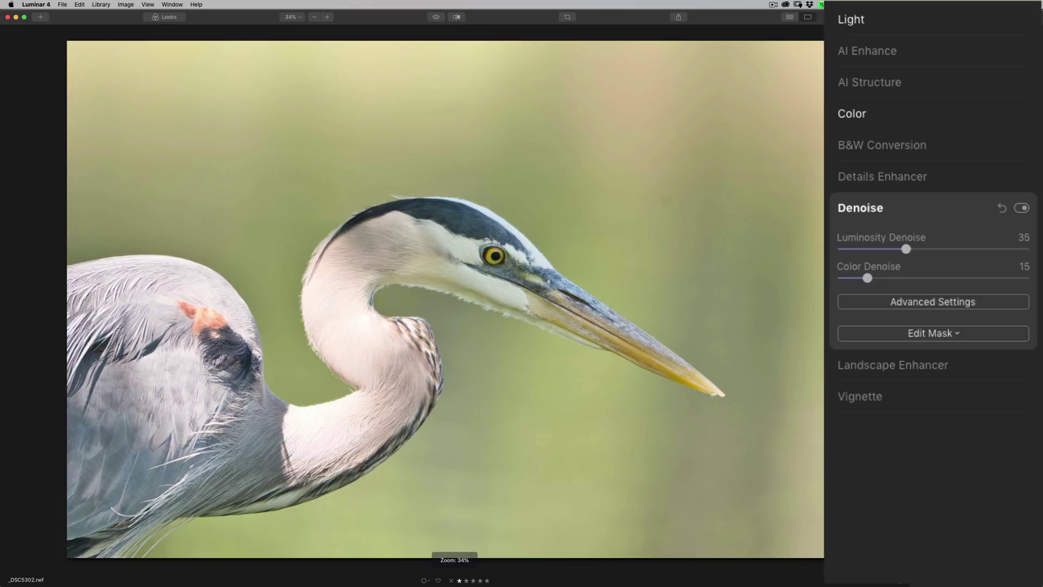
{"action": "left_click", "coordinate": [932, 302]}
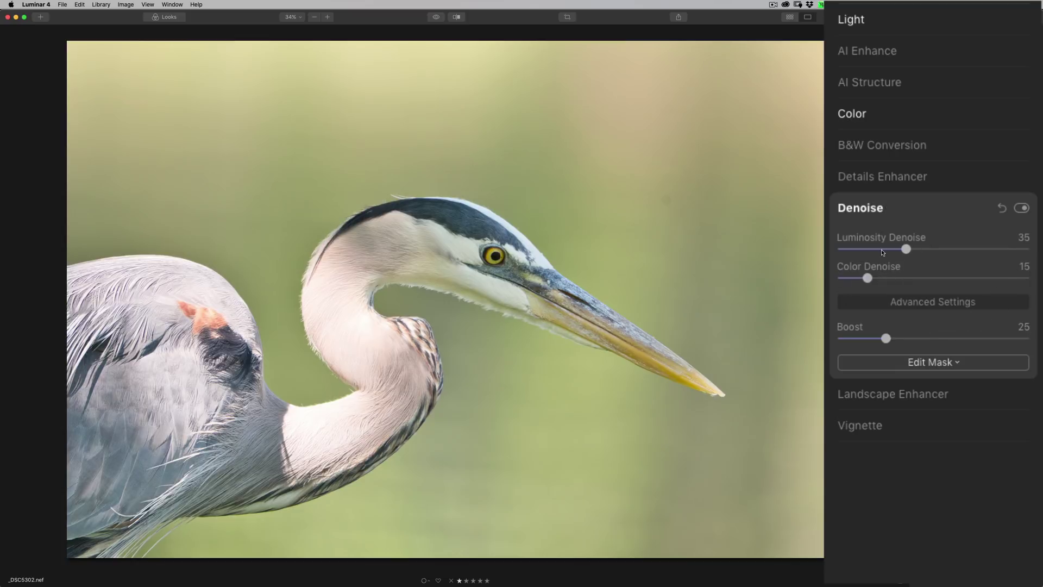
{"action": "left_click", "coordinate": [909, 303]}
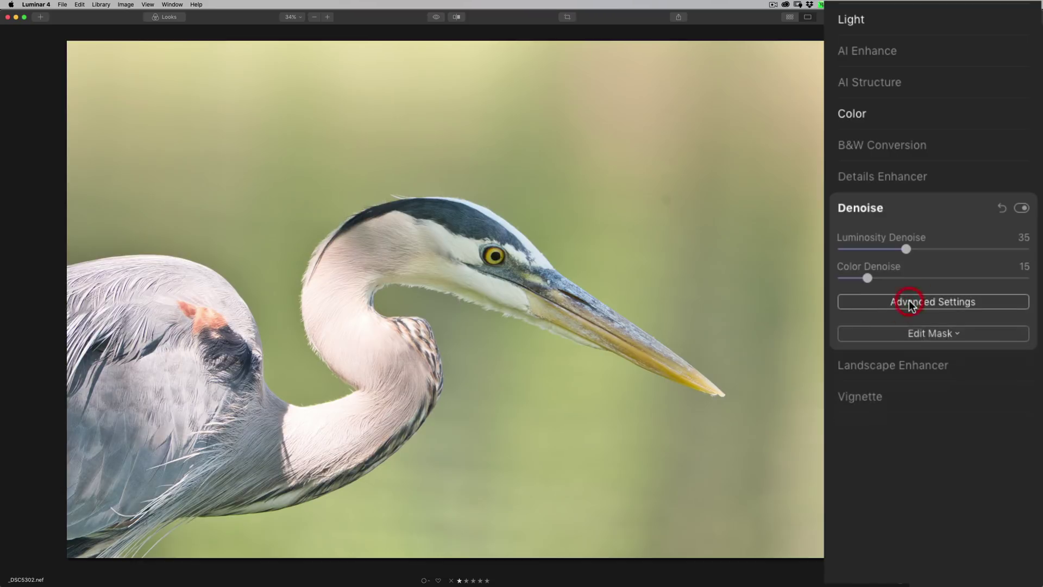
{"action": "left_click", "coordinate": [929, 179]}
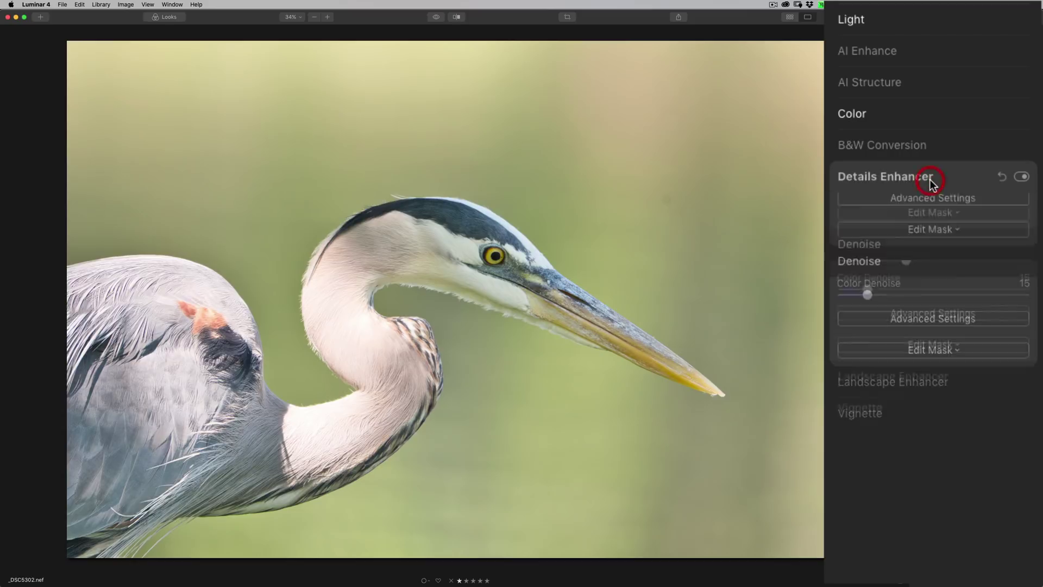
{"action": "left_click", "coordinate": [930, 179]}
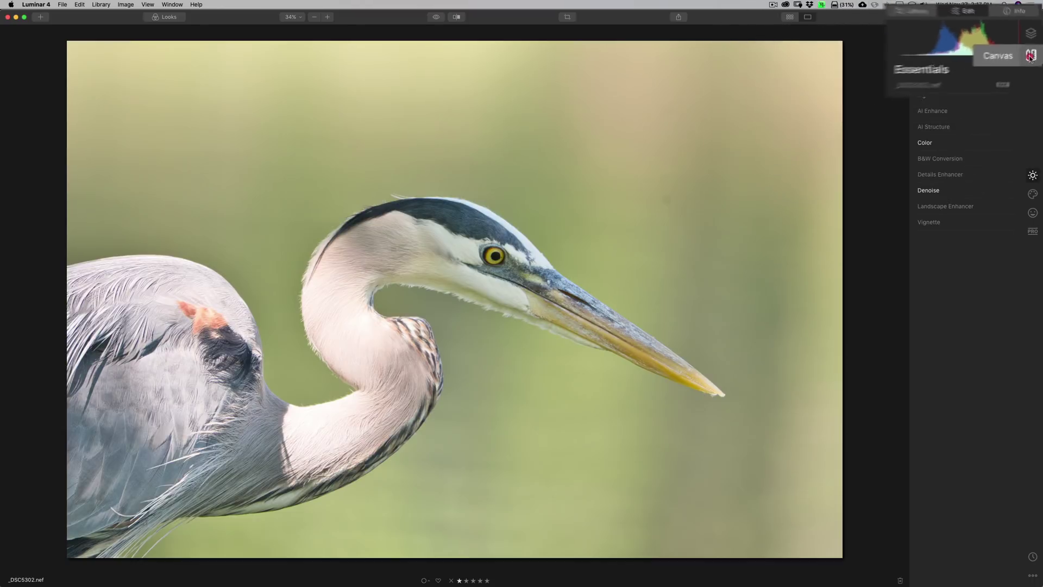
- Start Clone & Stamp from the Canvas tools at Size 100, Softness 100% and Opacity 100%
{"action": "left_click", "coordinate": [1031, 51]}
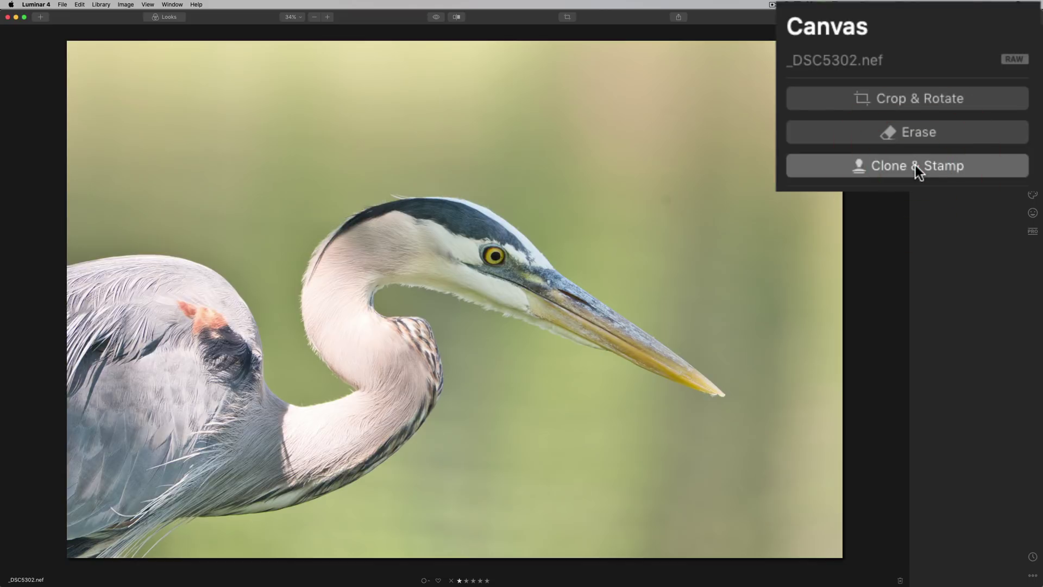
{"action": "left_click", "coordinate": [964, 123]}
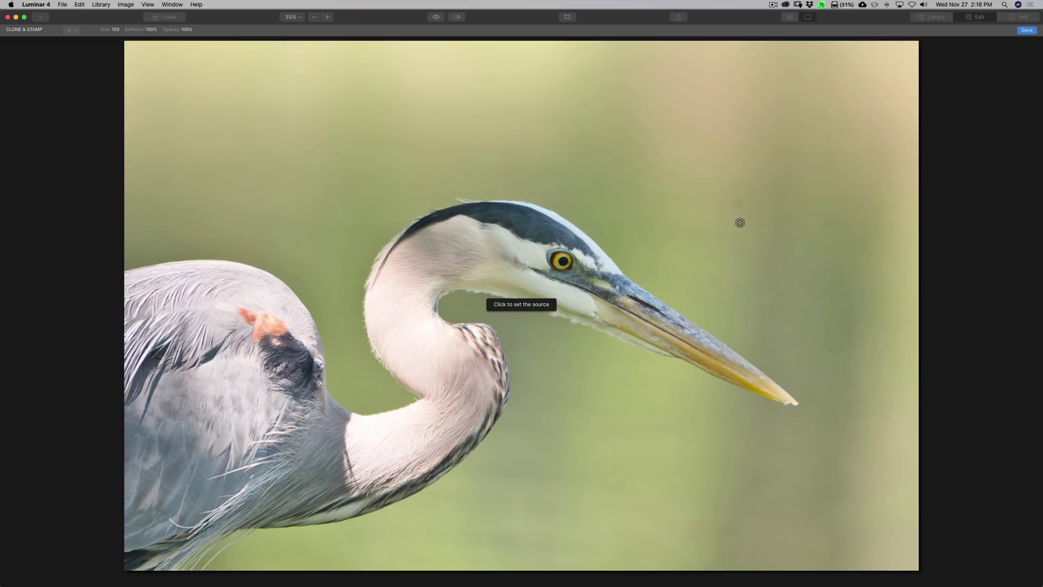
- Clone clean green background over the upper-right spot, resizing the brush, and apply the retouch
{"action": "left_click", "coordinate": [740, 223]}
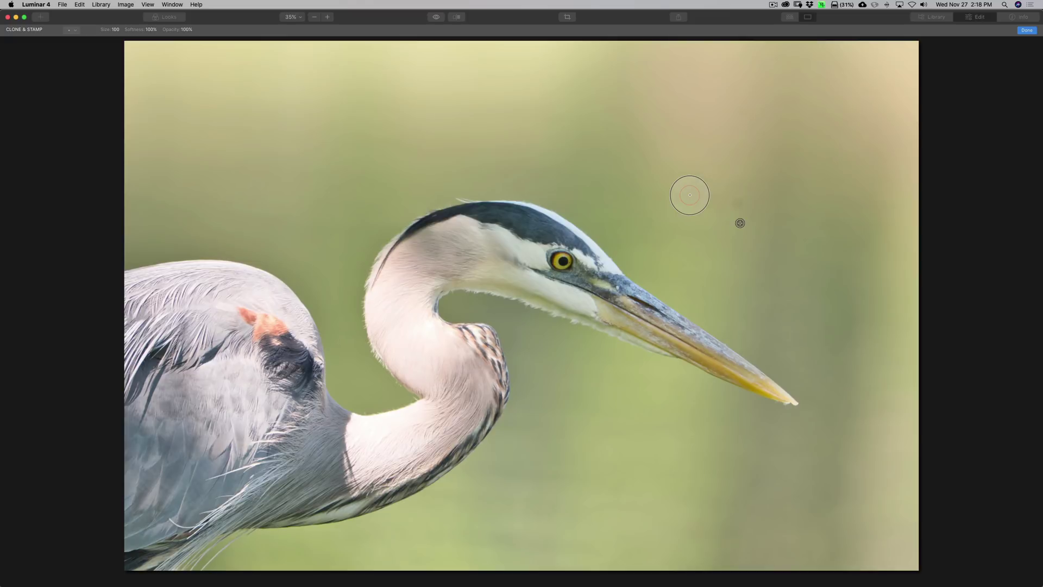
{"action": "key", "text": "bracketleft"}
{"action": "key", "text": "bracketleft"}
{"action": "key", "text": "bracketleft"}
{"action": "key", "text": "bracketleft"}
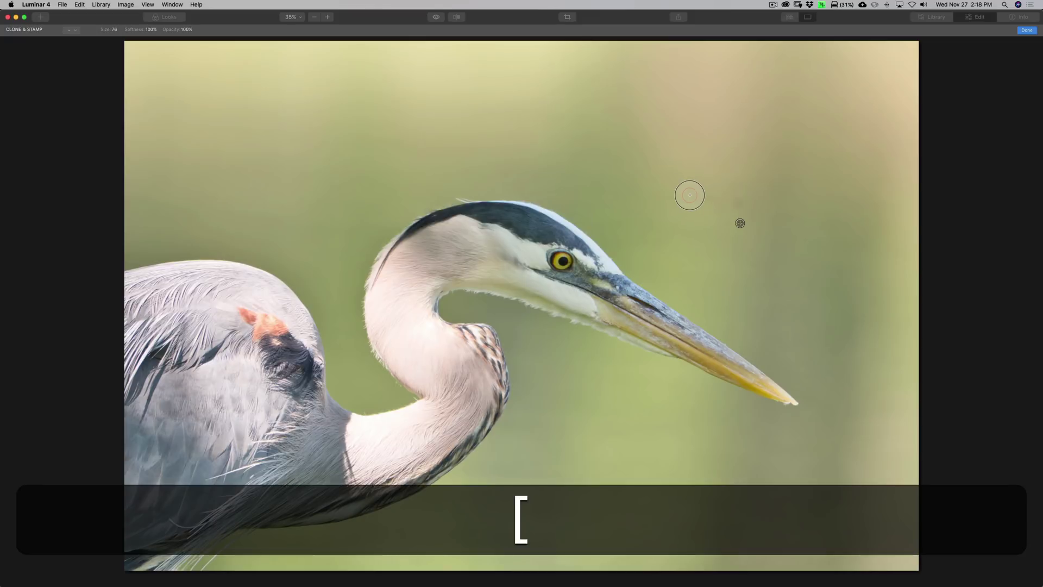
{"action": "key", "text": "bracketright"}
{"action": "key", "text": "bracketright"}
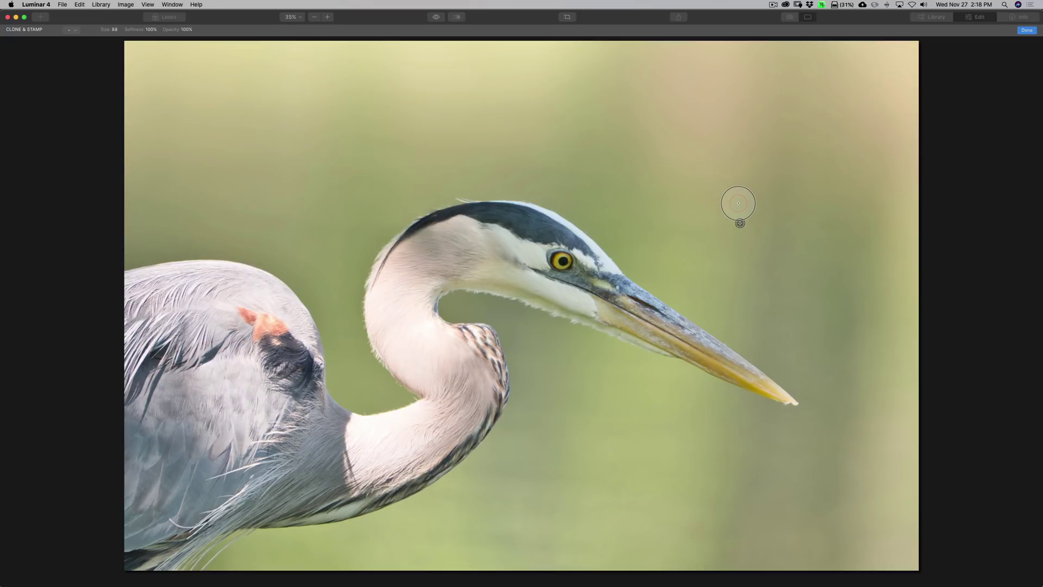
{"action": "left_click", "coordinate": [738, 203], "text": "alt"}
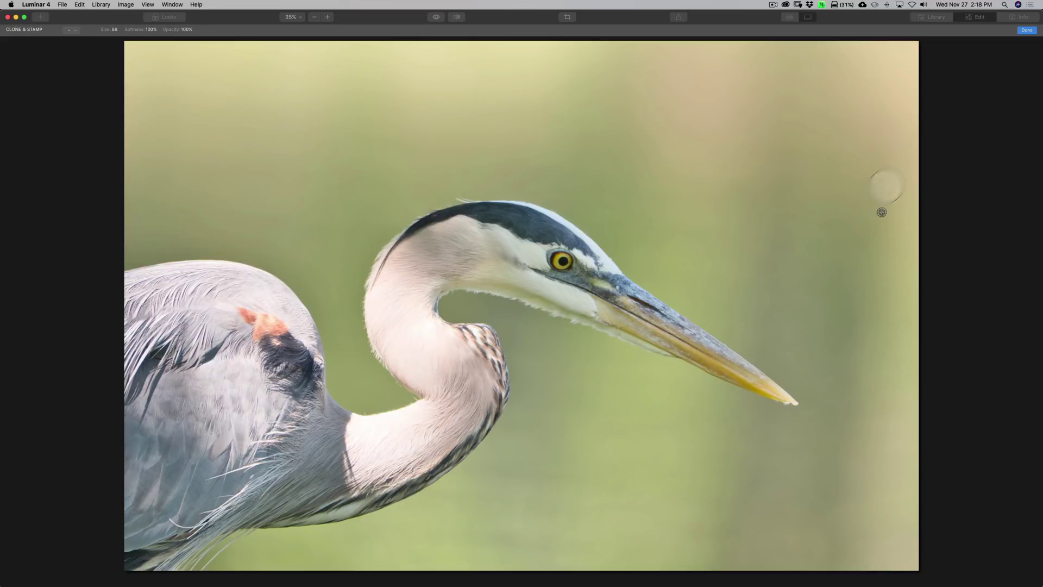
{"action": "left_click", "coordinate": [1027, 30]}
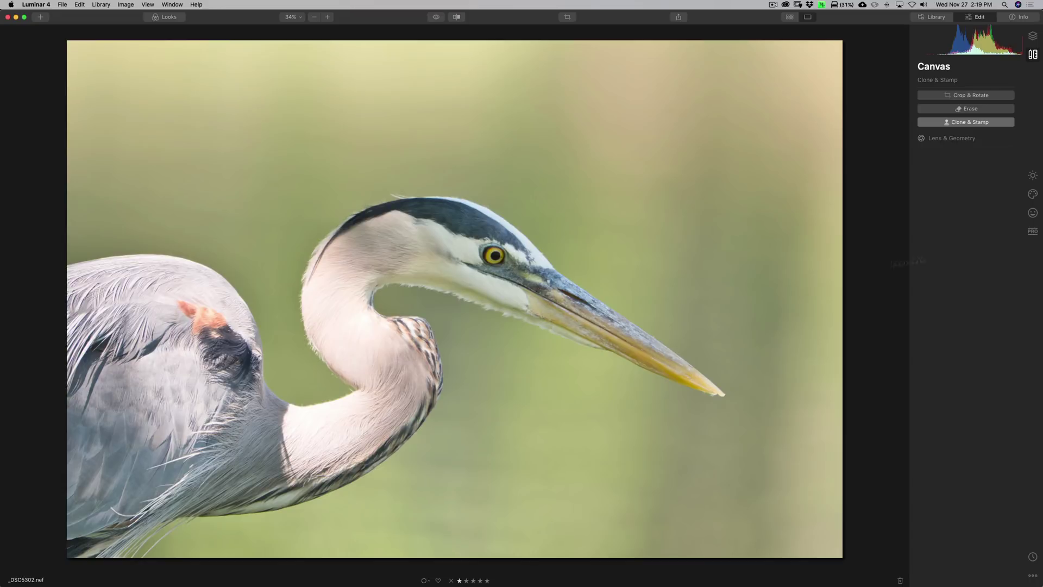
- Collapse Light and its Advanced Settings, then show the Layers panel with the Clone & Stamp layer
{"action": "left_click", "coordinate": [1033, 175]}
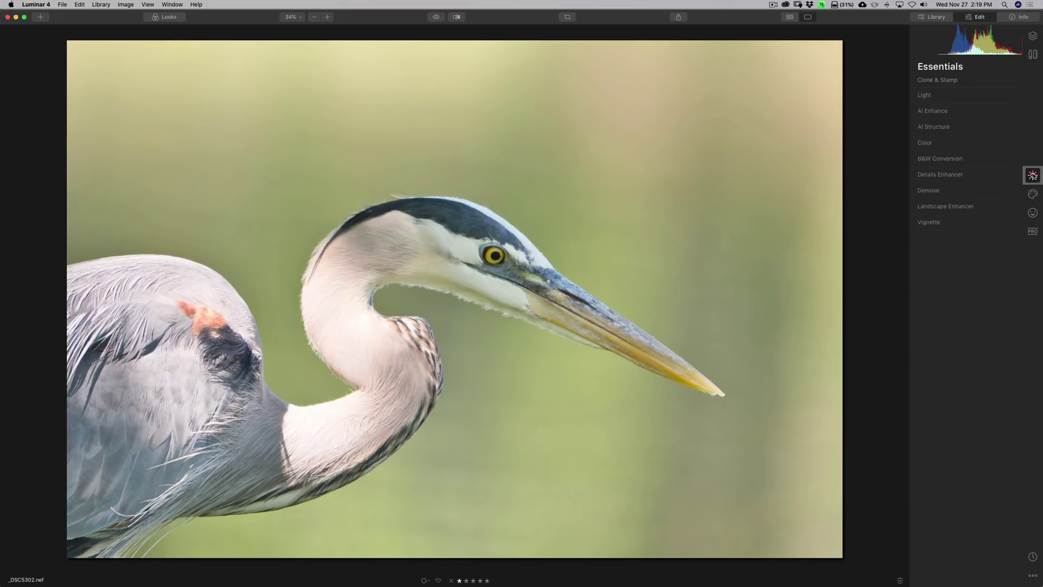
{"action": "left_click", "coordinate": [960, 97]}
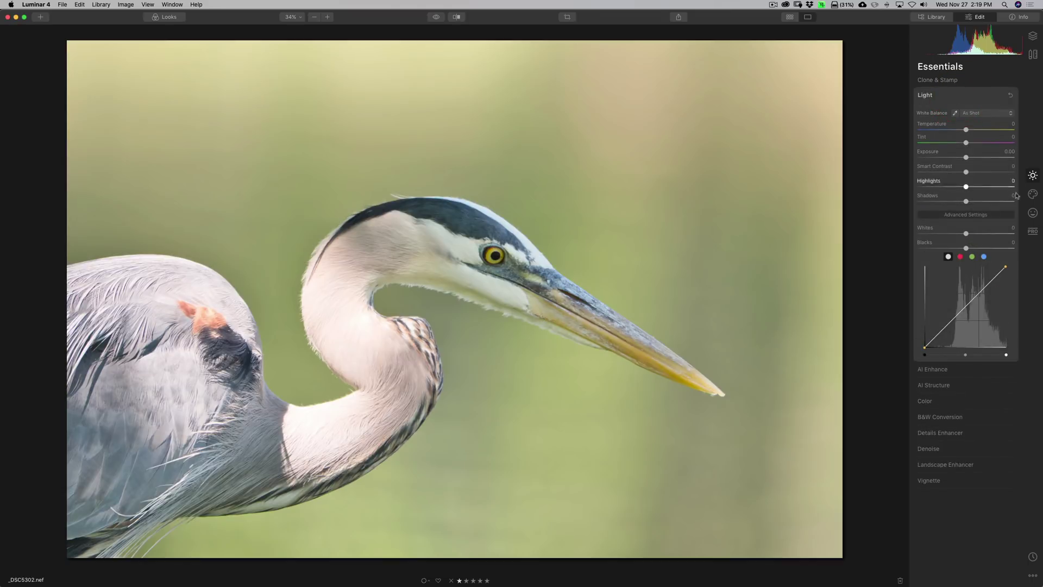
{"action": "left_click", "coordinate": [972, 214]}
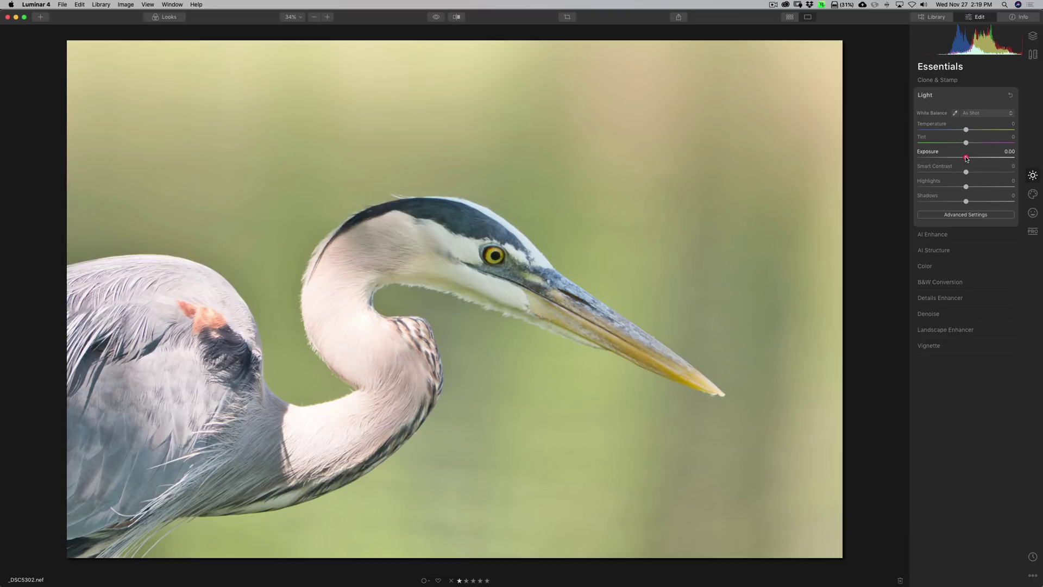
{"action": "left_click", "coordinate": [956, 93]}
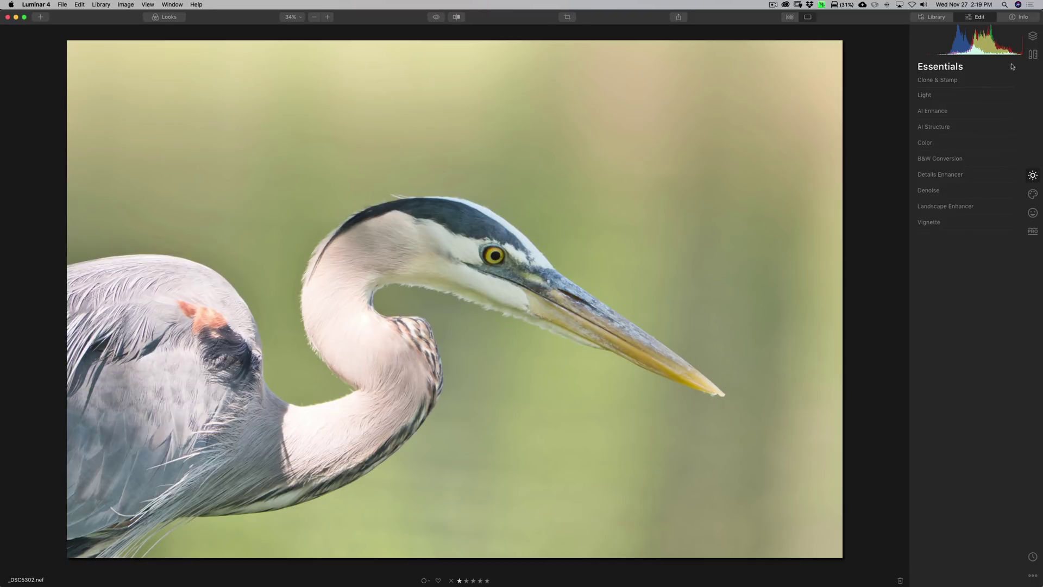
{"action": "left_click", "coordinate": [1034, 38]}
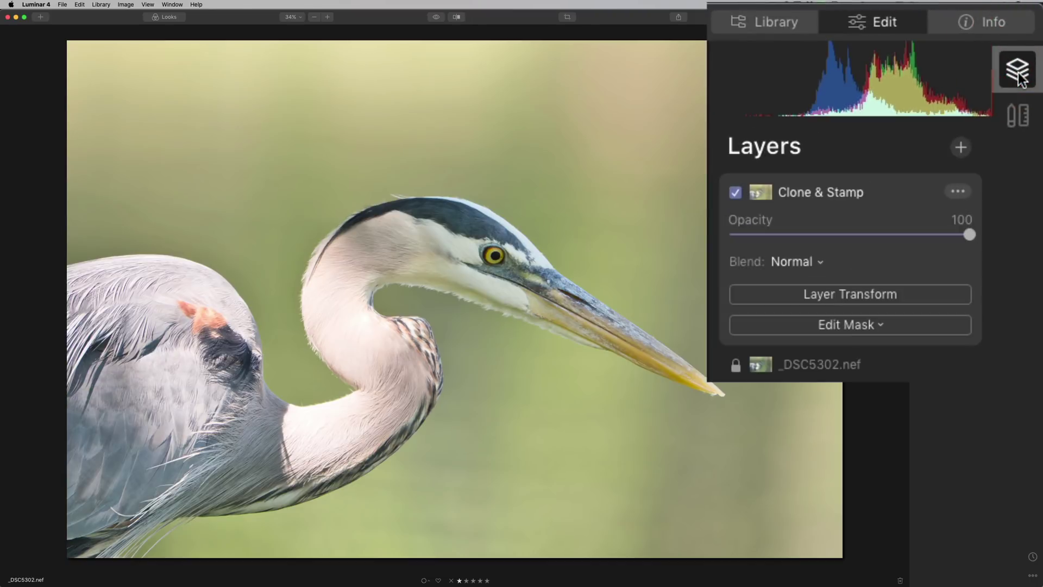
- Add Adjustment Layer 1 above Clone & Stamp and expand its Light tool in Essentials
{"action": "left_click", "coordinate": [958, 146]}
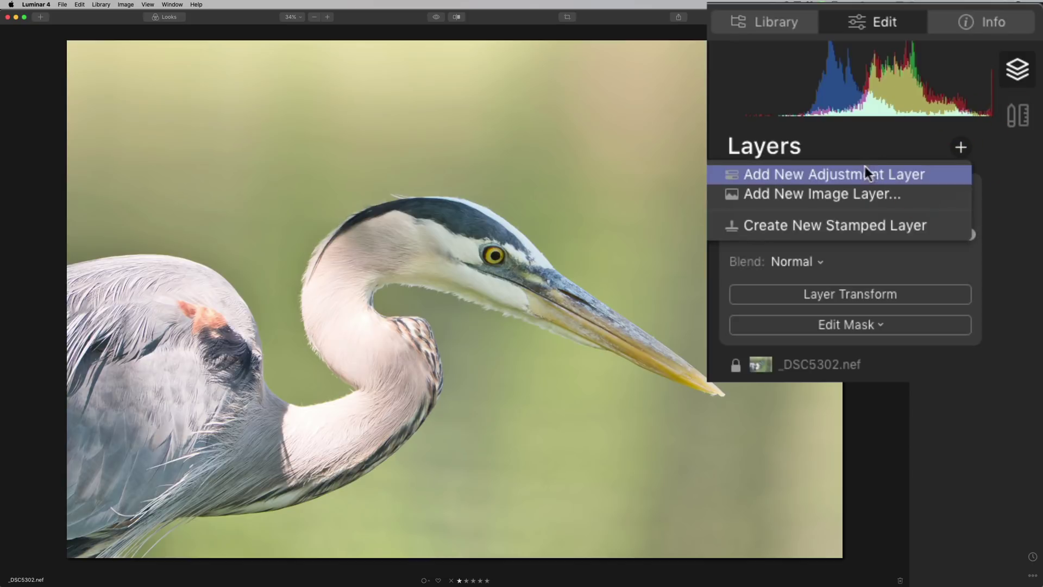
{"action": "left_click", "coordinate": [843, 173]}
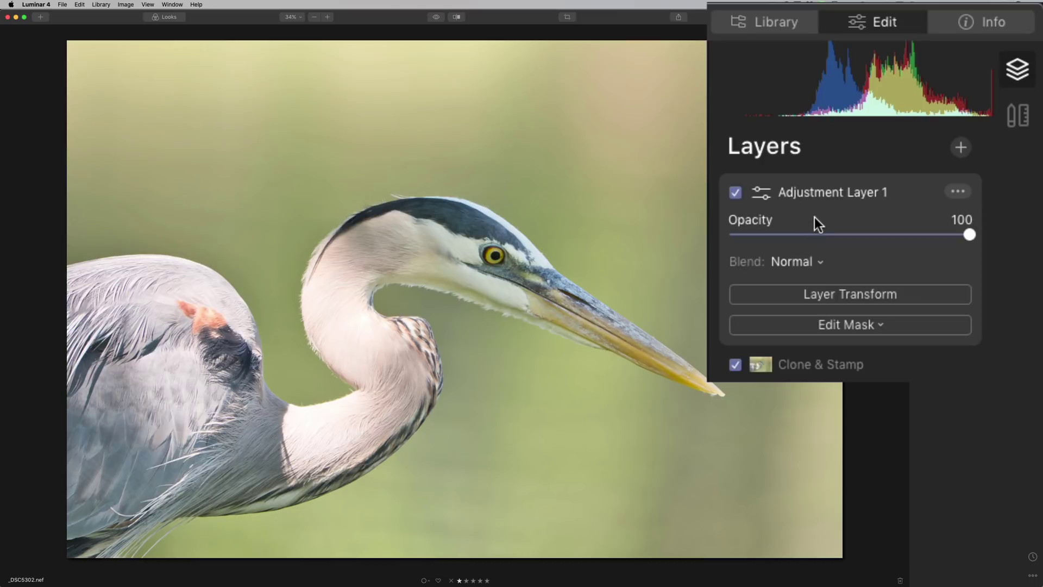
{"action": "left_click", "coordinate": [1032, 175]}
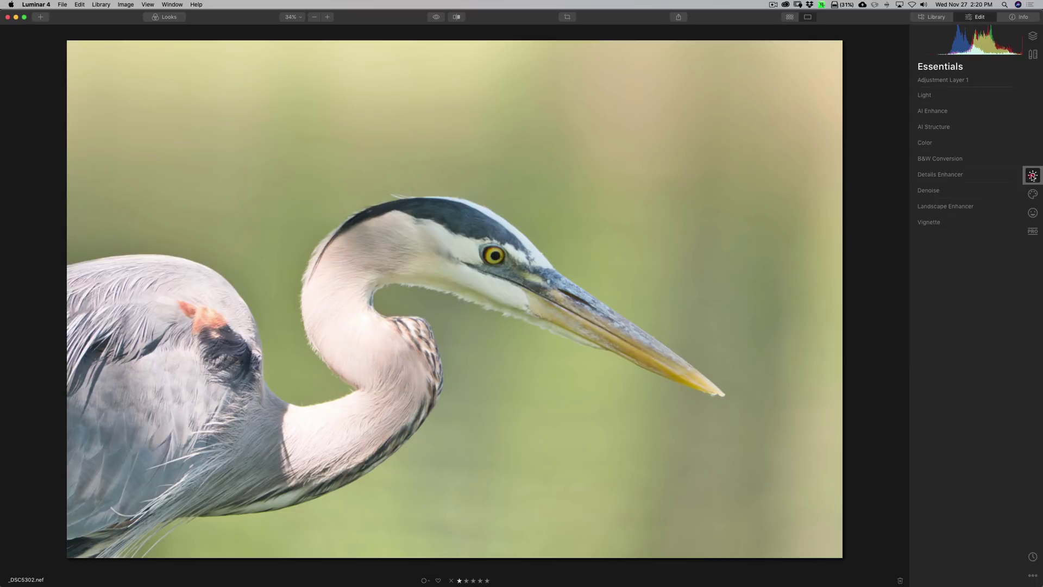
{"action": "left_click", "coordinate": [956, 97]}
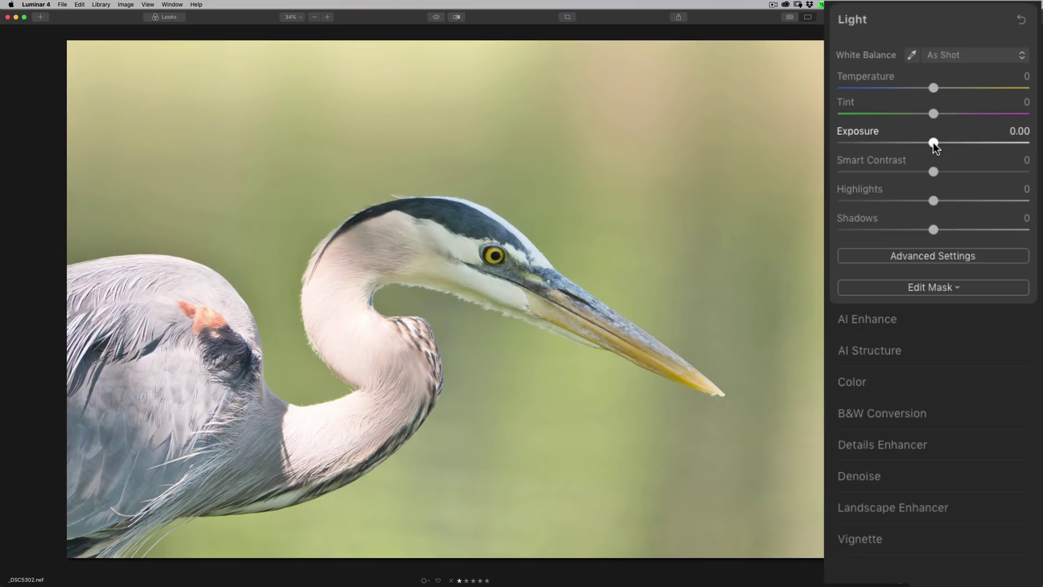
- Set the adjustment layer's Exposure to 1.61 and start a Paint-mode brush mask at Size 100
{"action": "left_click_drag", "start_coordinate": [934, 144], "coordinate": [964, 142]}
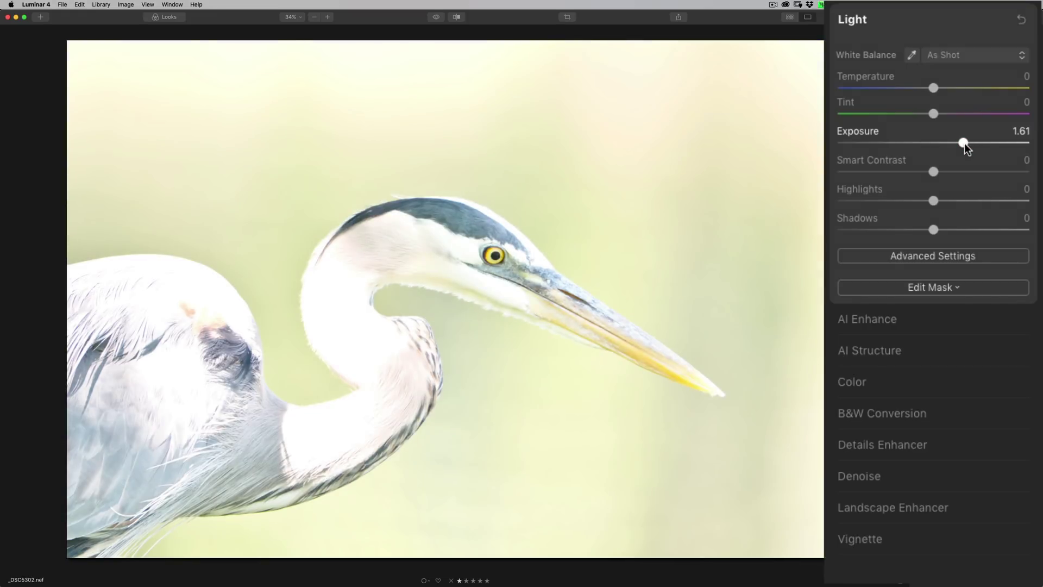
{"action": "left_click", "coordinate": [964, 142]}
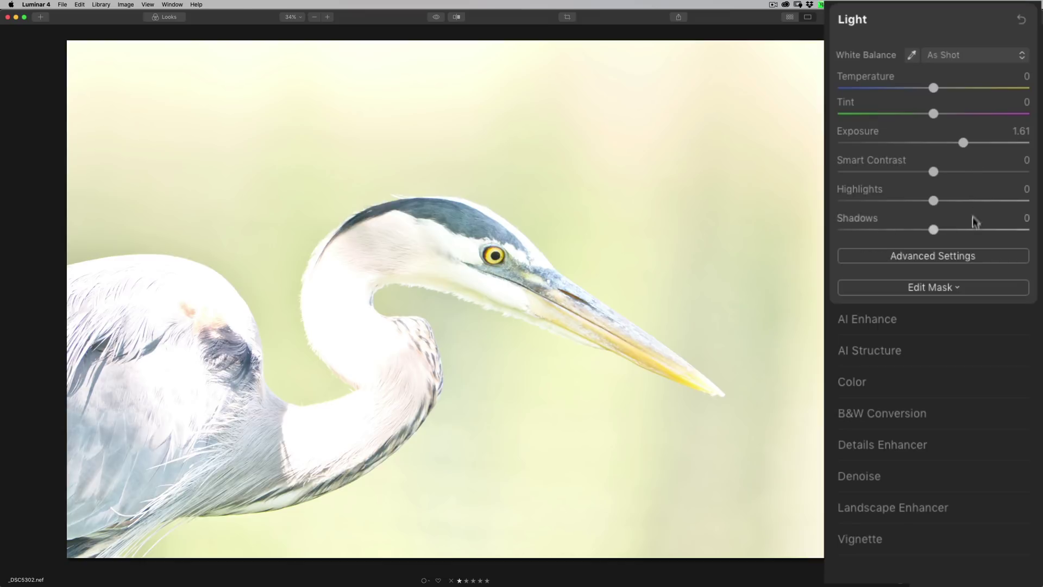
{"action": "left_click", "coordinate": [949, 287]}
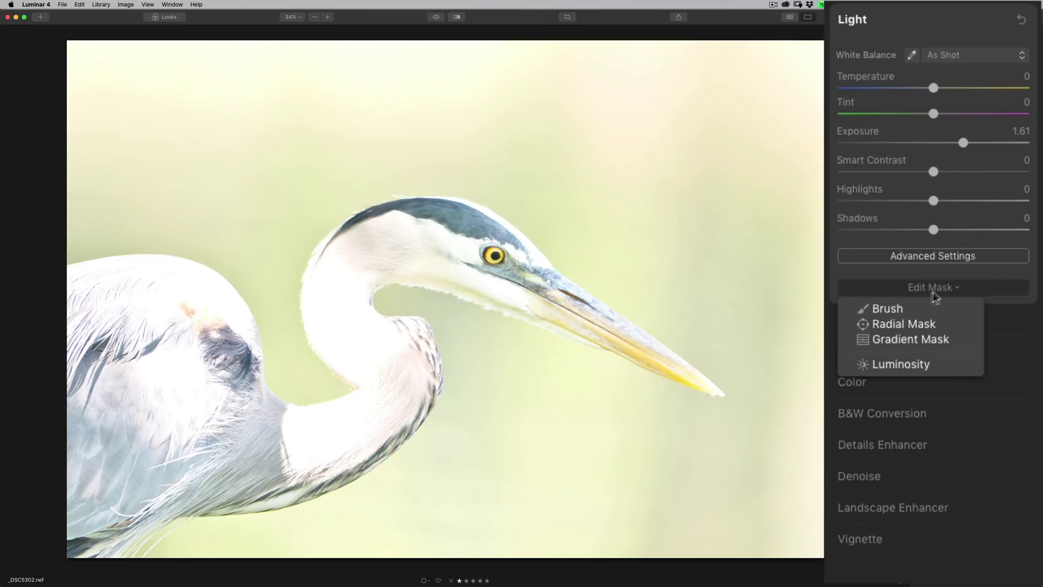
{"action": "left_click", "coordinate": [892, 307]}
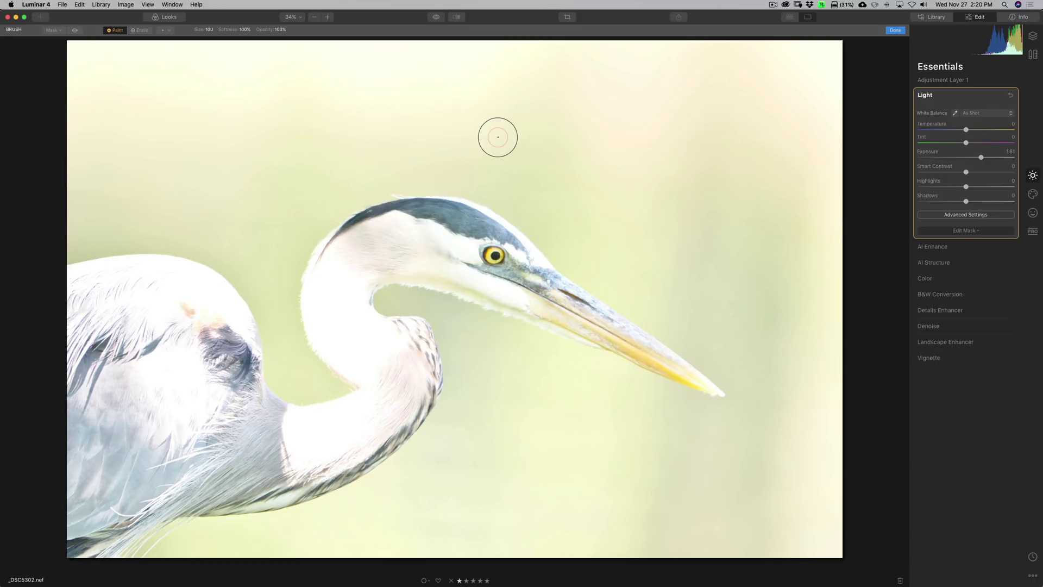
- Paint the adjustment layer's mask over the heron's eye and iris with a smaller brush
{"action": "key", "text": "["}
{"action": "key", "text": "["}
{"action": "key", "text": "["}
{"action": "key", "text": "["}
{"action": "key", "text": "["}
{"action": "key", "text": "["}
{"action": "key", "text": "["}
{"action": "key", "text": "["}
{"action": "key", "text": "["}
{"action": "key", "text": "["}
{"action": "key", "text": "["}
{"action": "key", "text": "["}
{"action": "key", "text": "["}
{"action": "key", "text": "["}
{"action": "left_click", "coordinate": [491, 253]}
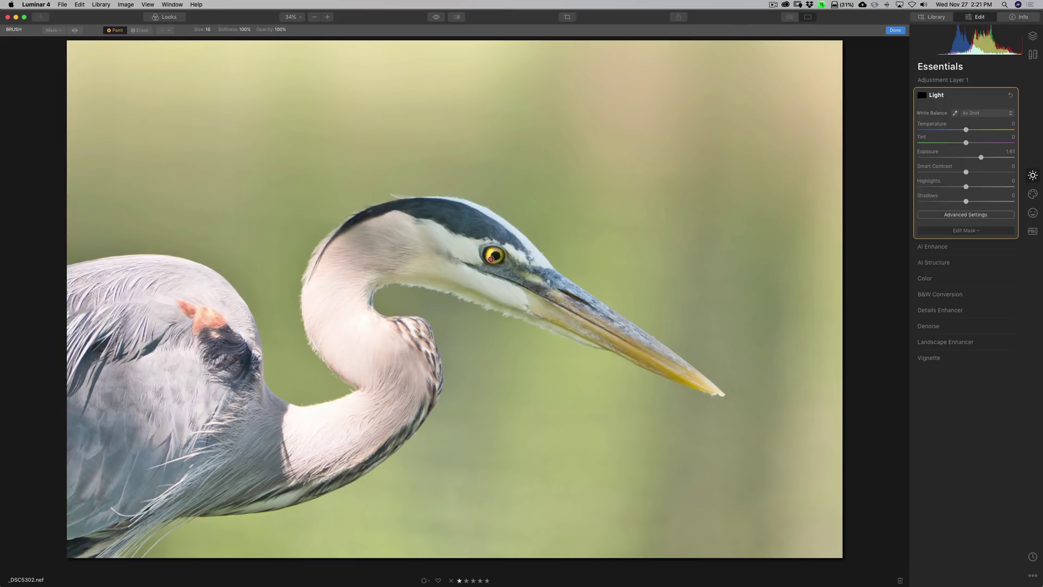
{"action": "mouse_move", "coordinate": [499, 260]}
{"action": "left_mouse_down"}
{"action": "mouse_move", "coordinate": [498, 249]}
{"action": "mouse_move", "coordinate": [487, 256]}
{"action": "left_mouse_up"}
- Lower the eye's Exposure to 0.81 and collapse the Light panel
{"action": "left_click_drag", "start_coordinate": [964, 143], "coordinate": [947, 142]}
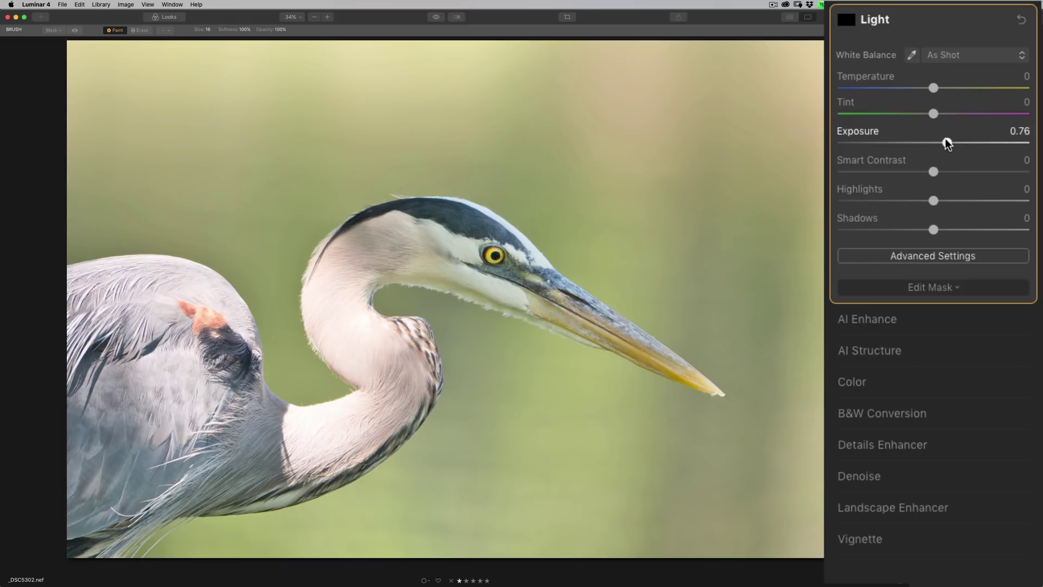
{"action": "left_click_drag", "start_coordinate": [945, 138], "coordinate": [946, 139]}
{"action": "left_click", "coordinate": [947, 139]}
{"action": "left_click", "coordinate": [926, 12]}
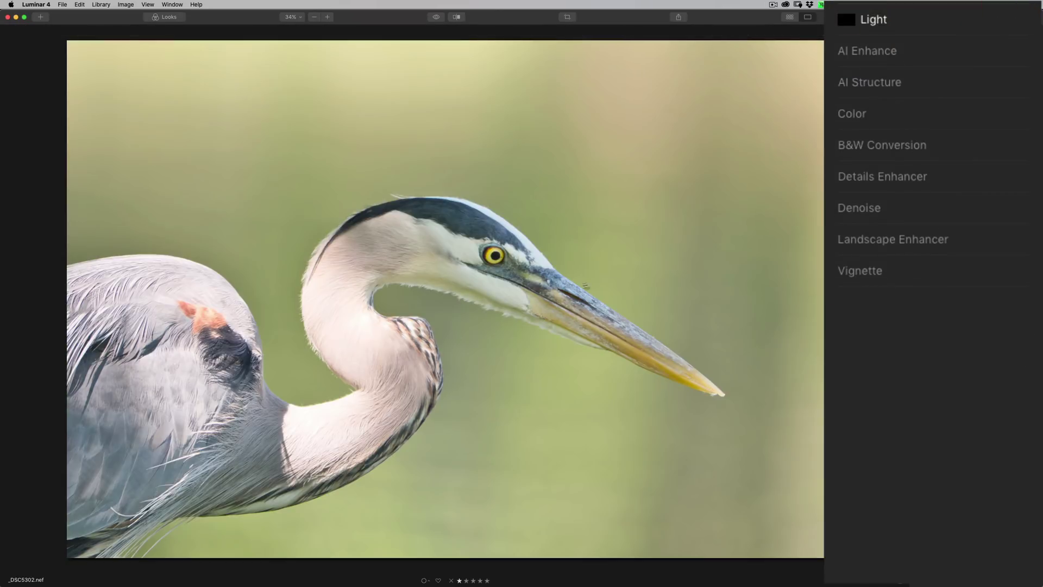
- Raise Details Enhancer Small Details to 100 and start a brush mask for it
{"action": "left_click", "coordinate": [901, 178]}
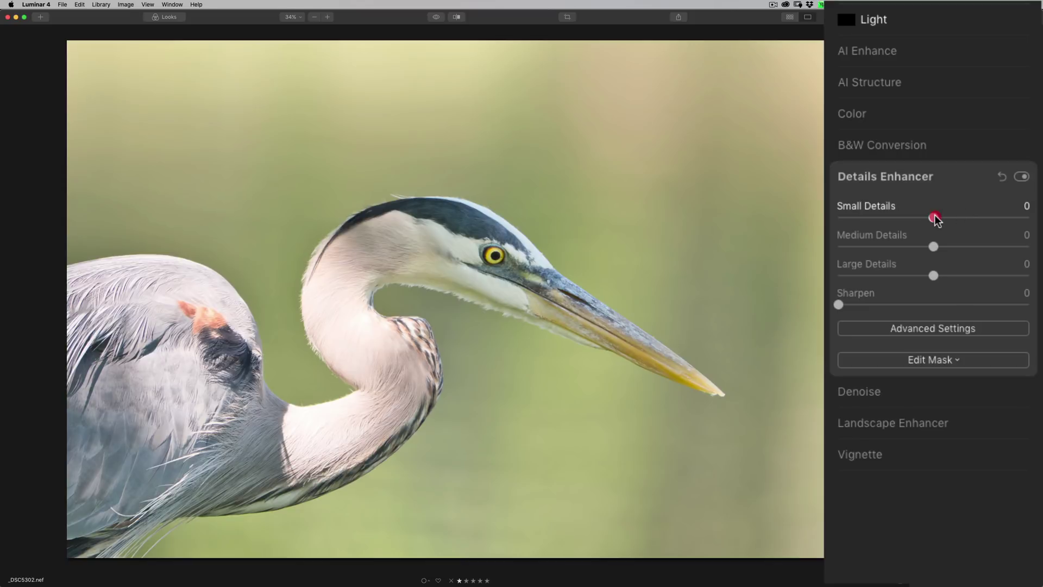
{"action": "left_click_drag", "start_coordinate": [935, 218], "coordinate": [1027, 217]}
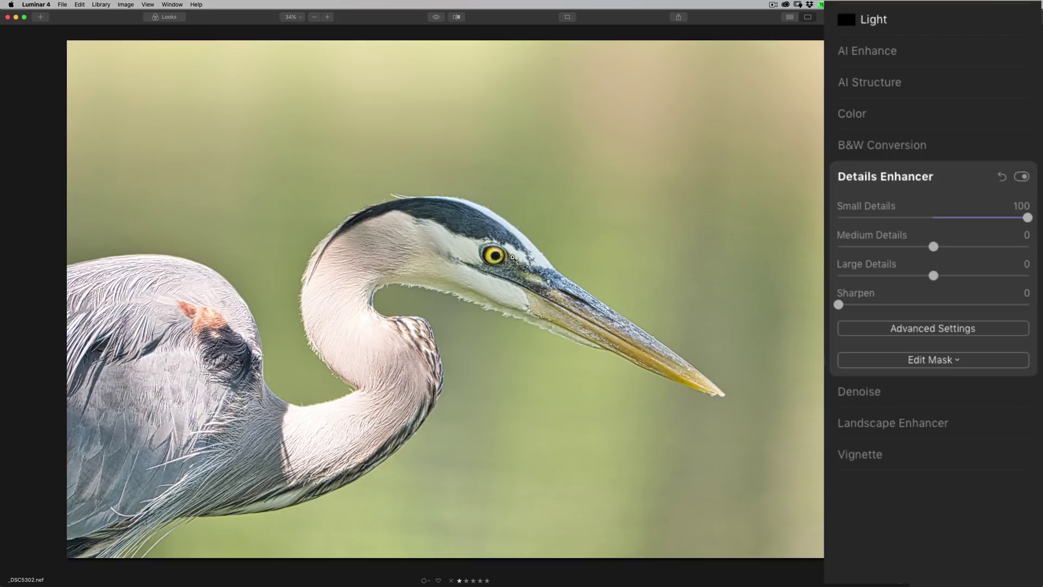
{"action": "left_click", "coordinate": [948, 361]}
{"action": "left_click", "coordinate": [885, 381]}
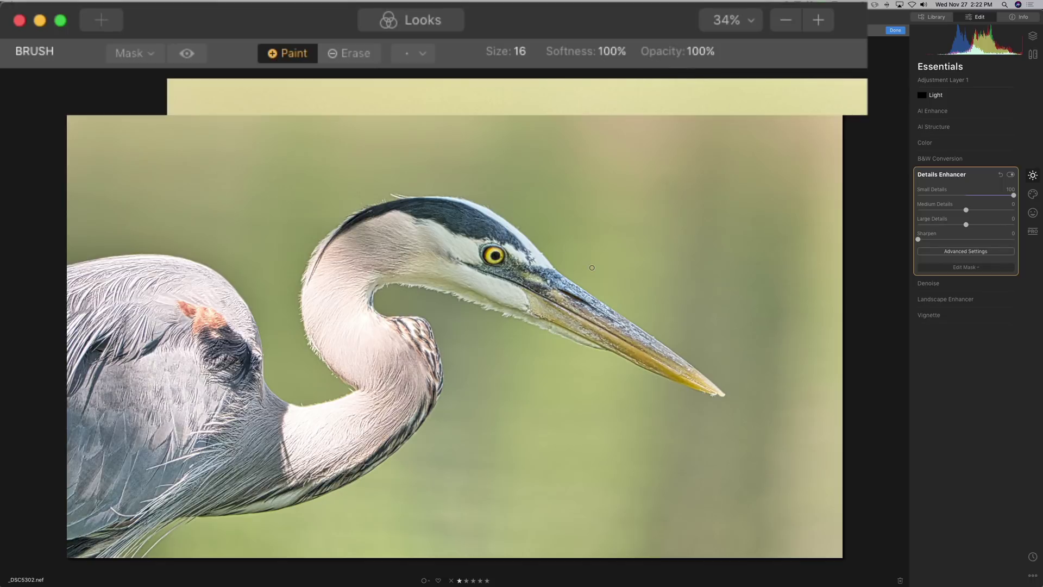
- Paint the detail mask along the heron's beak from base to tip, shrinking the brush for the tip
{"action": "key", "text": "bracketright"}
{"action": "key", "text": "bracketright"}
{"action": "key", "text": "bracketright"}
{"action": "key", "text": "bracketright"}
{"action": "key", "text": "bracketright"}
{"action": "key", "text": "bracketright"}
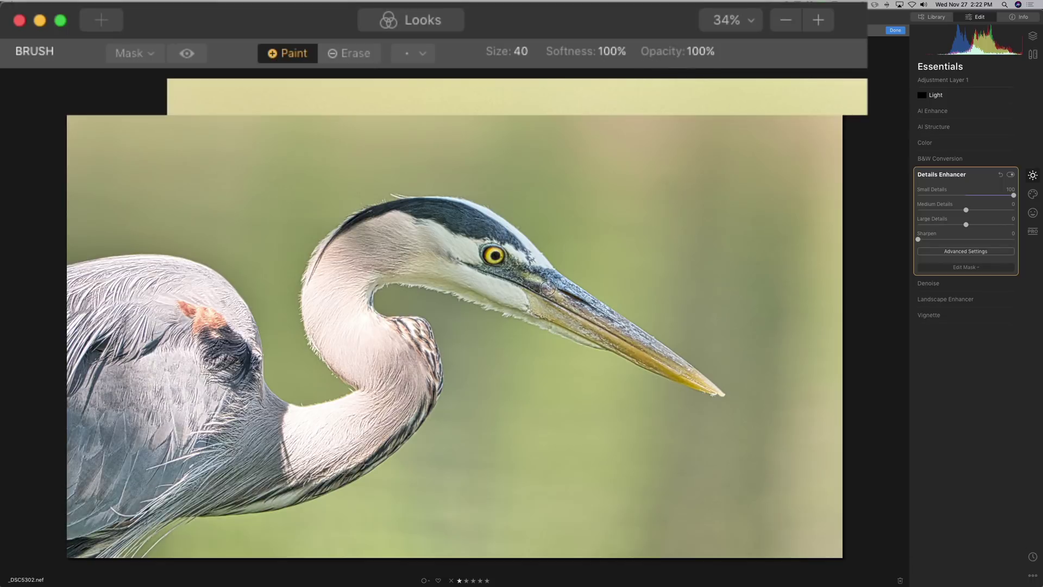
{"action": "left_click", "coordinate": [565, 296]}
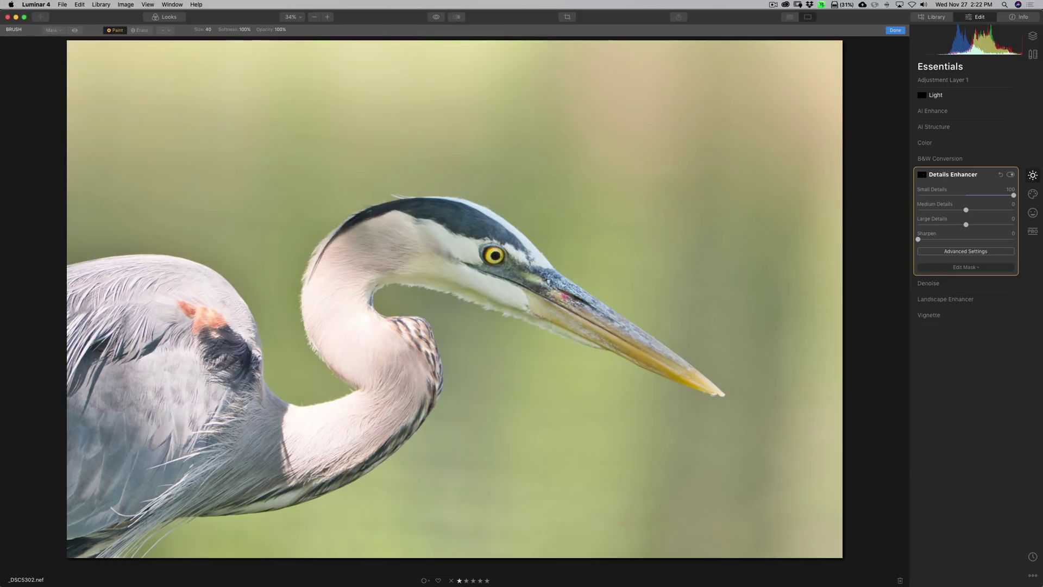
{"action": "mouse_move", "coordinate": [564, 296]}
{"action": "left_mouse_down"}
{"action": "mouse_move", "coordinate": [592, 312]}
{"action": "mouse_move", "coordinate": [507, 275]}
{"action": "mouse_move", "coordinate": [575, 296]}
{"action": "mouse_move", "coordinate": [598, 332]}
{"action": "mouse_move", "coordinate": [504, 283]}
{"action": "mouse_move", "coordinate": [543, 283]}
{"action": "mouse_move", "coordinate": [519, 265]}
{"action": "mouse_move", "coordinate": [682, 374]}
{"action": "left_mouse_up"}
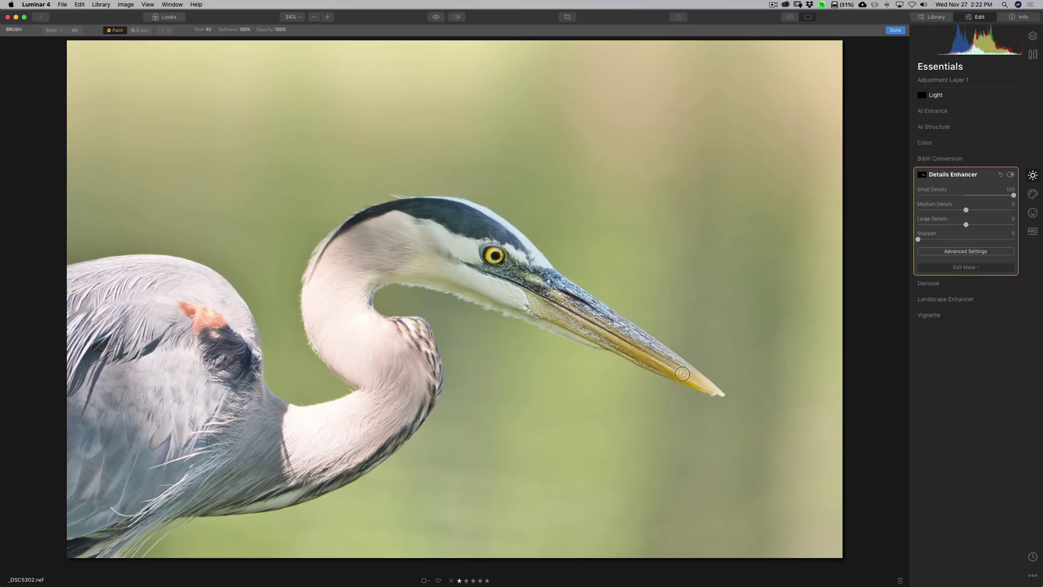
{"action": "key", "text": "["}
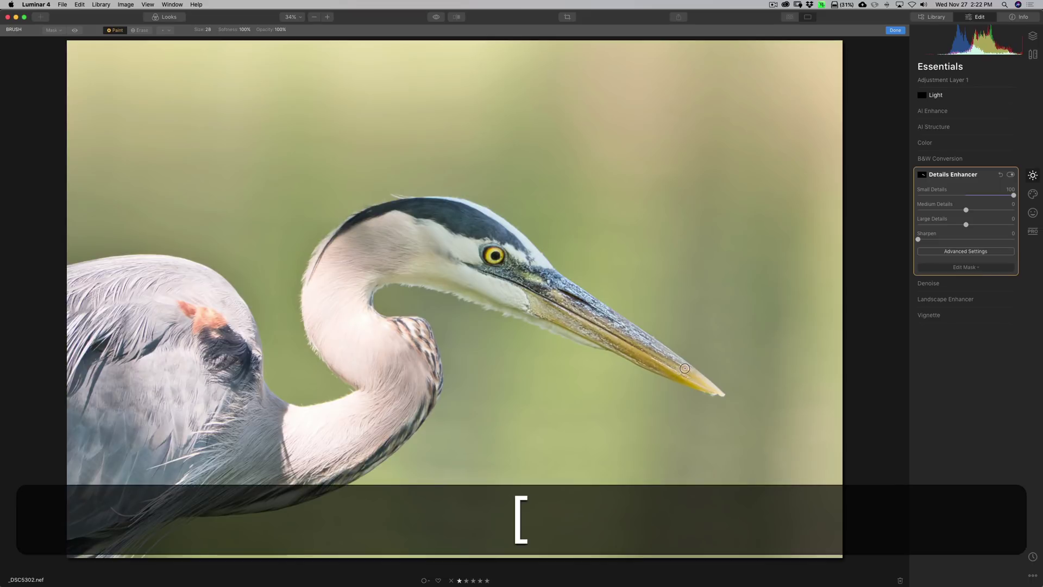
{"action": "mouse_move", "coordinate": [694, 375]}
{"action": "left_mouse_down"}
{"action": "mouse_move", "coordinate": [710, 385]}
{"action": "mouse_move", "coordinate": [577, 325]}
{"action": "mouse_move", "coordinate": [540, 284]}
{"action": "mouse_move", "coordinate": [506, 270]}
{"action": "mouse_move", "coordinate": [568, 319]}
{"action": "mouse_move", "coordinate": [508, 268]}
{"action": "mouse_move", "coordinate": [485, 268]}
{"action": "mouse_move", "coordinate": [573, 305]}
{"action": "mouse_move", "coordinate": [708, 388]}
{"action": "left_mouse_up"}
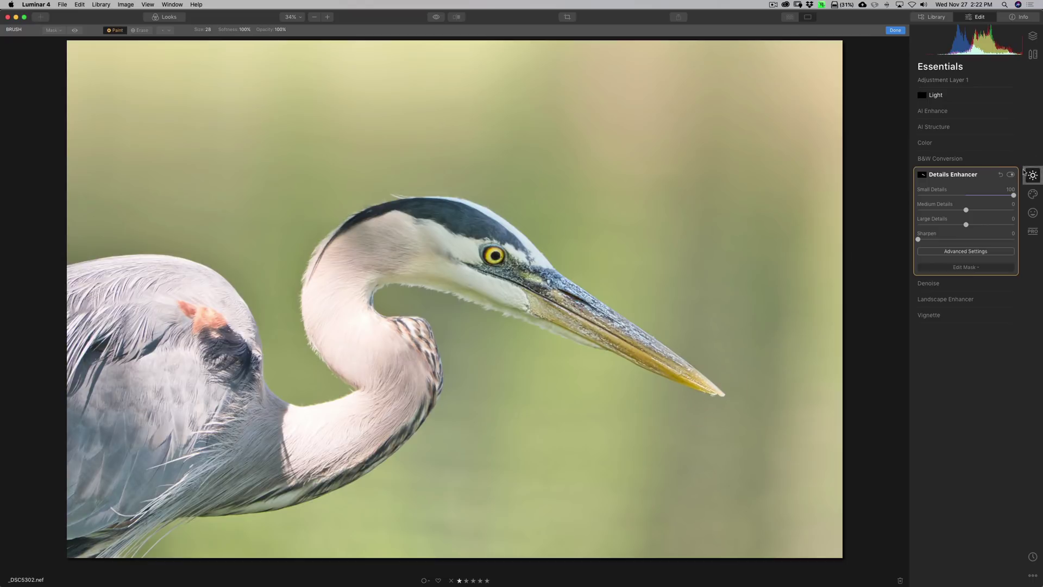
- Compare Details Enhancer off and on, then paint it over the heron's crown at 39% brush opacity
{"action": "left_click", "coordinate": [1010, 175]}
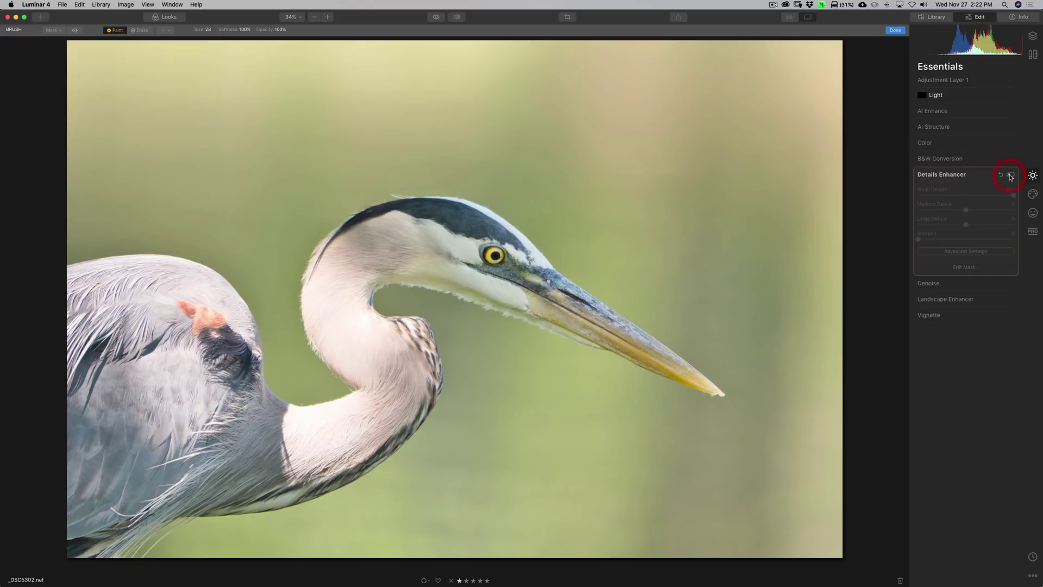
{"action": "left_click", "coordinate": [1011, 175]}
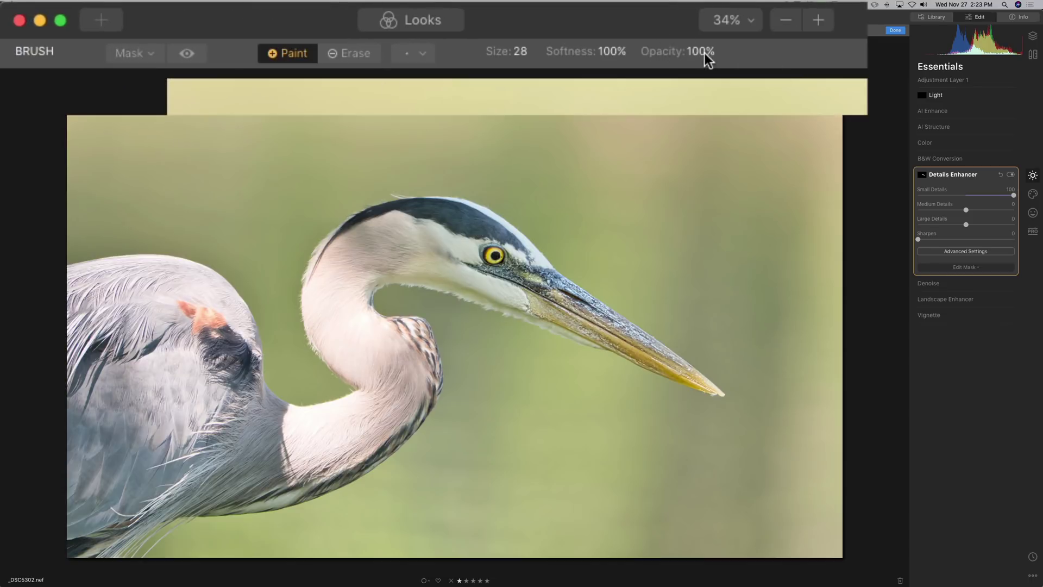
{"action": "left_click_drag", "start_coordinate": [670, 51], "coordinate": [613, 53]}
{"action": "key", "text": "bracketright"}
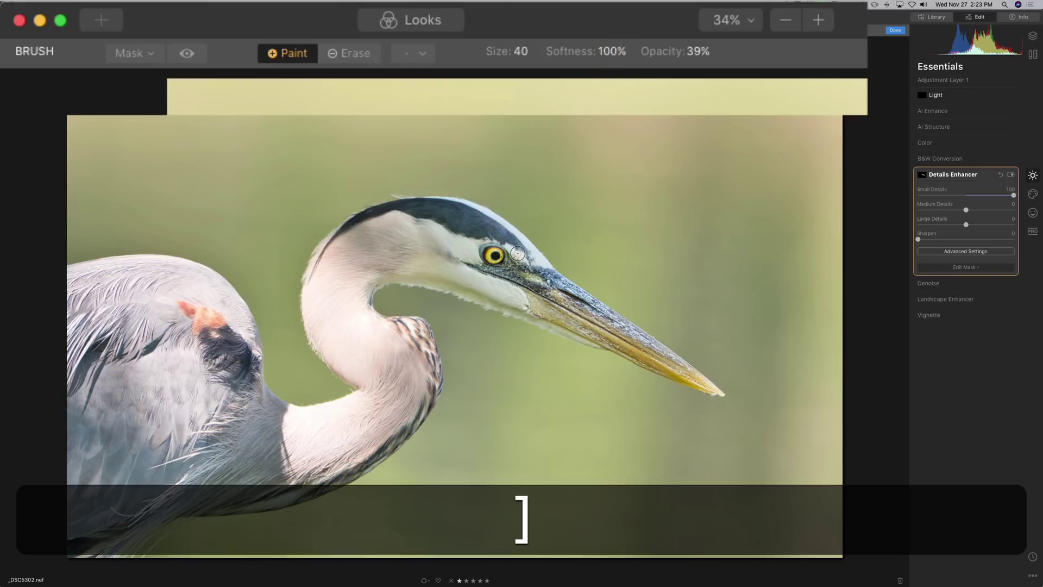
{"action": "key", "text": "bracketright"}
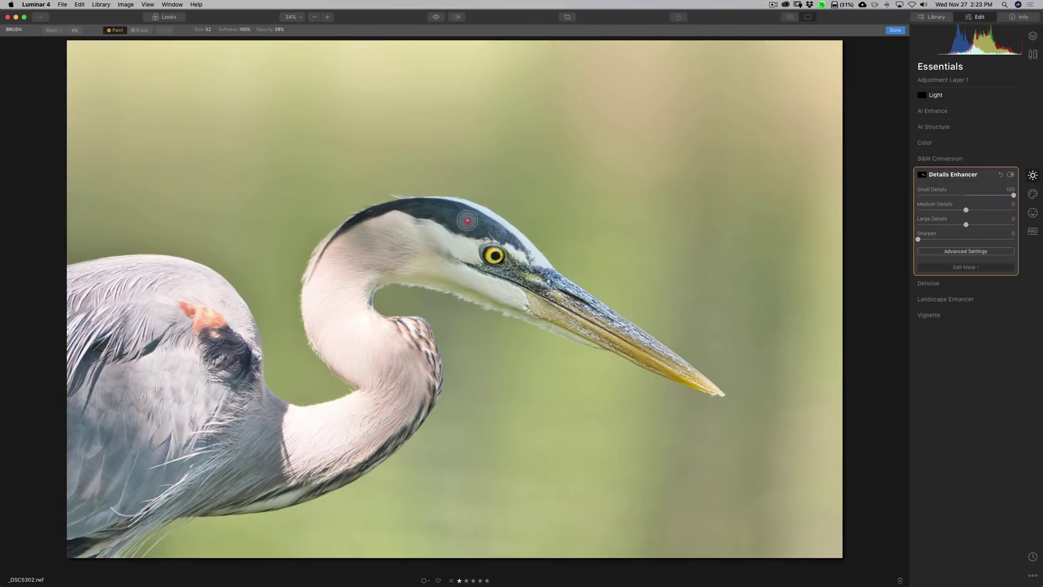
{"action": "mouse_move", "coordinate": [467, 220]}
{"action": "left_mouse_down"}
{"action": "mouse_move", "coordinate": [380, 216]}
{"action": "mouse_move", "coordinate": [483, 224]}
{"action": "mouse_move", "coordinate": [429, 222]}
{"action": "mouse_move", "coordinate": [394, 248]}
{"action": "mouse_move", "coordinate": [455, 258]}
{"action": "mouse_move", "coordinate": [509, 294]}
{"action": "mouse_move", "coordinate": [370, 270]}
{"action": "mouse_move", "coordinate": [386, 250]}
{"action": "mouse_move", "coordinate": [448, 226]}
{"action": "mouse_move", "coordinate": [444, 243]}
{"action": "mouse_move", "coordinate": [495, 292]}
{"action": "mouse_move", "coordinate": [390, 274]}
{"action": "mouse_move", "coordinate": [366, 301]}
{"action": "mouse_move", "coordinate": [464, 270]}
{"action": "left_mouse_up"}
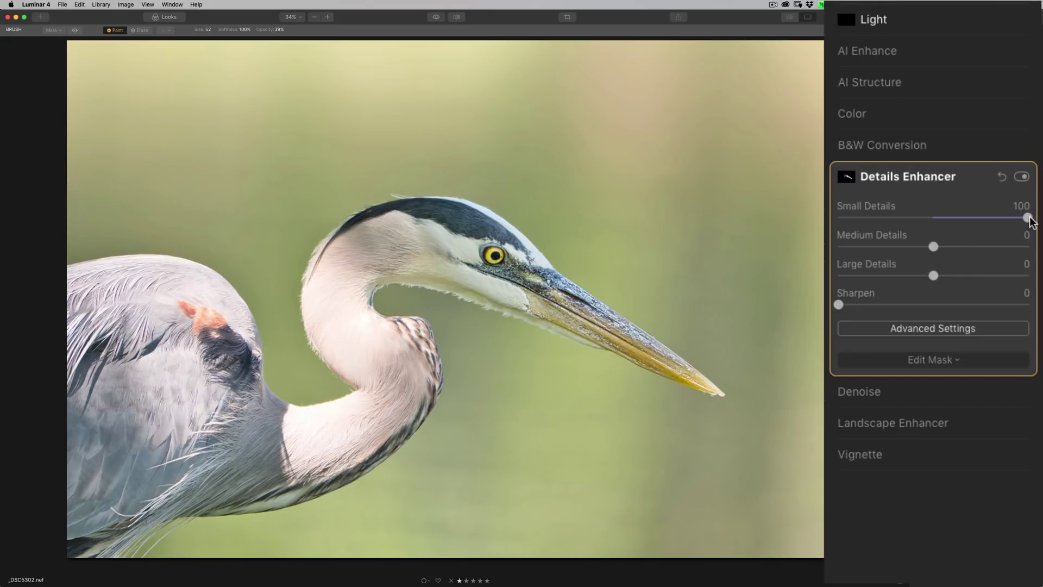
- Lower Small Details, set Sharpen to 18 and Medium Details to 8, then collapse Details Enhancer
{"action": "left_click_drag", "start_coordinate": [1029, 218], "coordinate": [981, 219]}
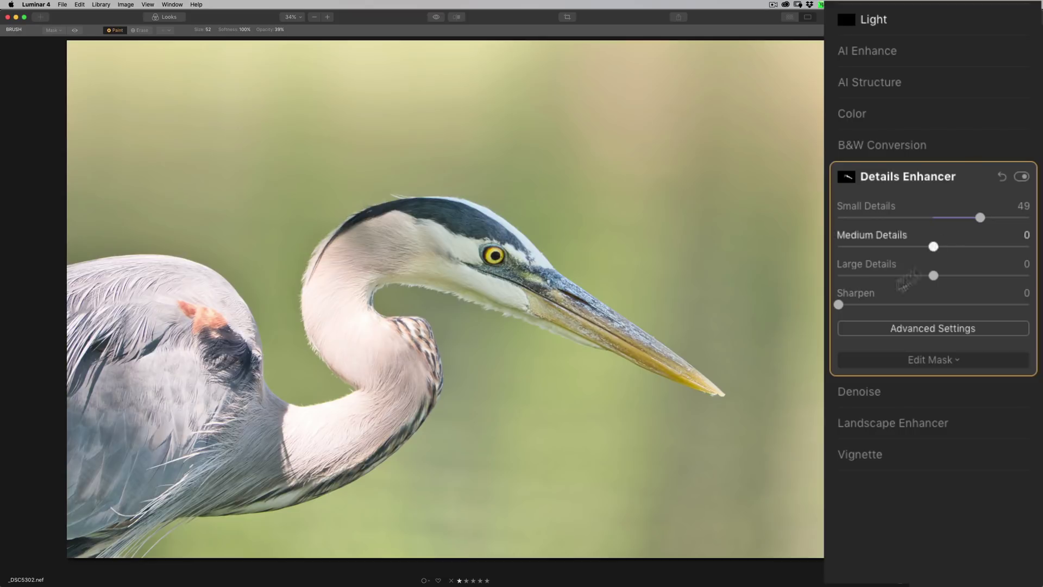
{"action": "left_click_drag", "start_coordinate": [839, 304], "coordinate": [875, 306]}
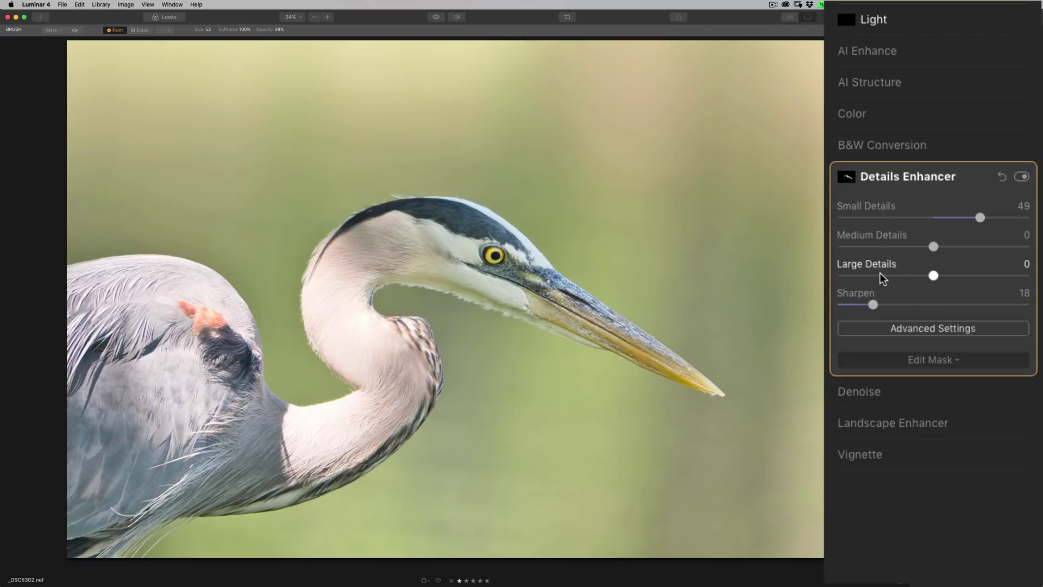
{"action": "left_click_drag", "start_coordinate": [933, 246], "coordinate": [941, 249]}
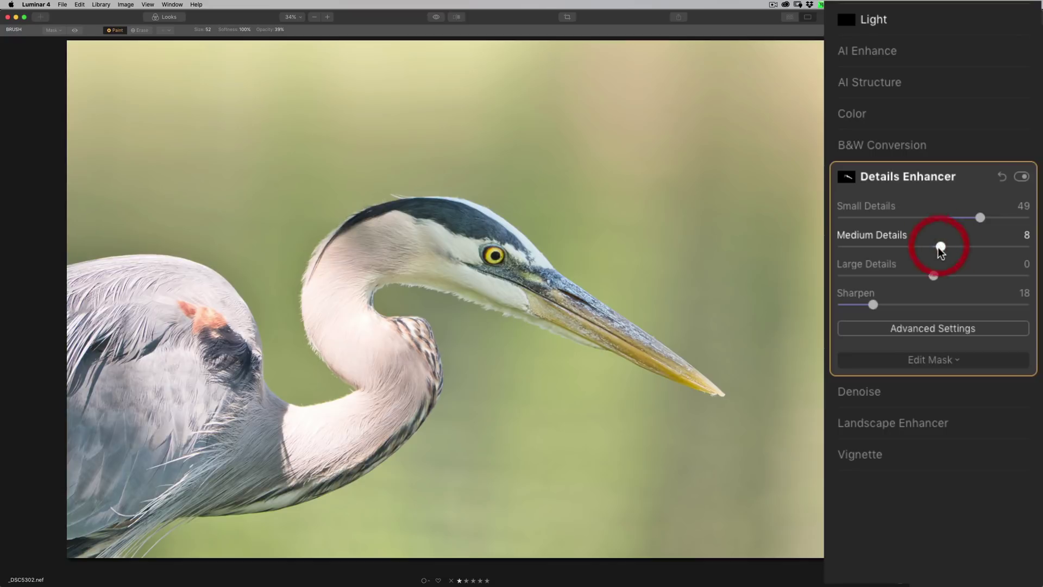
{"action": "left_click", "coordinate": [945, 166]}
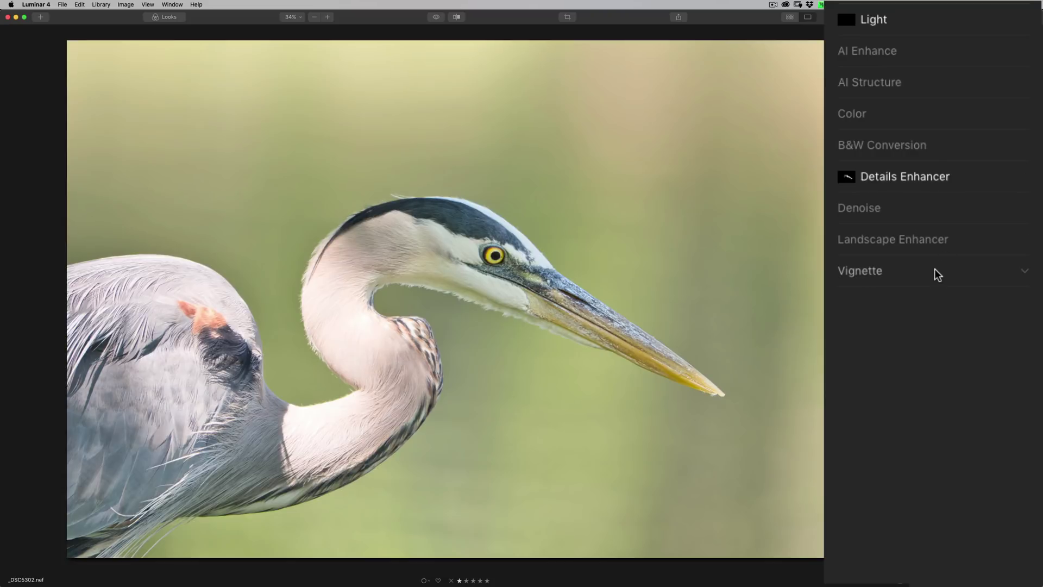
- Expand Vignette and centre it on the heron's eye with Choose Subject
{"action": "left_click", "coordinate": [952, 274]}
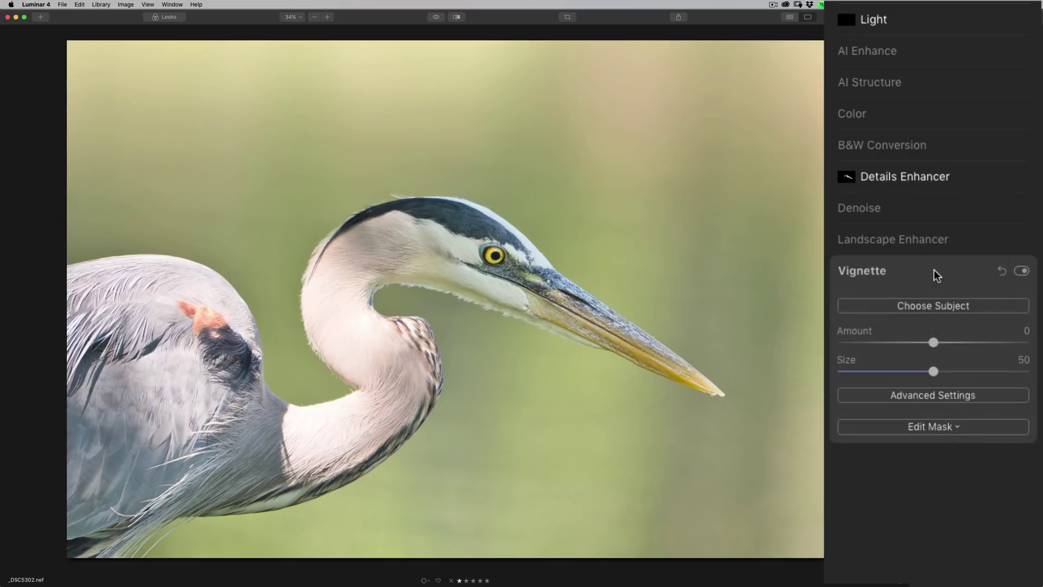
{"action": "left_click", "coordinate": [939, 306]}
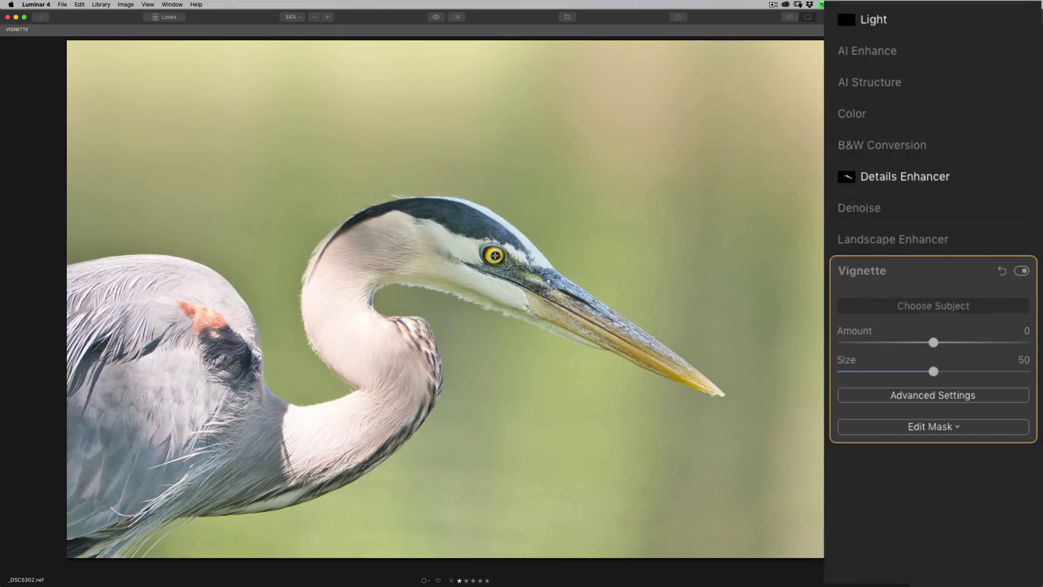
{"action": "left_click", "coordinate": [495, 255]}
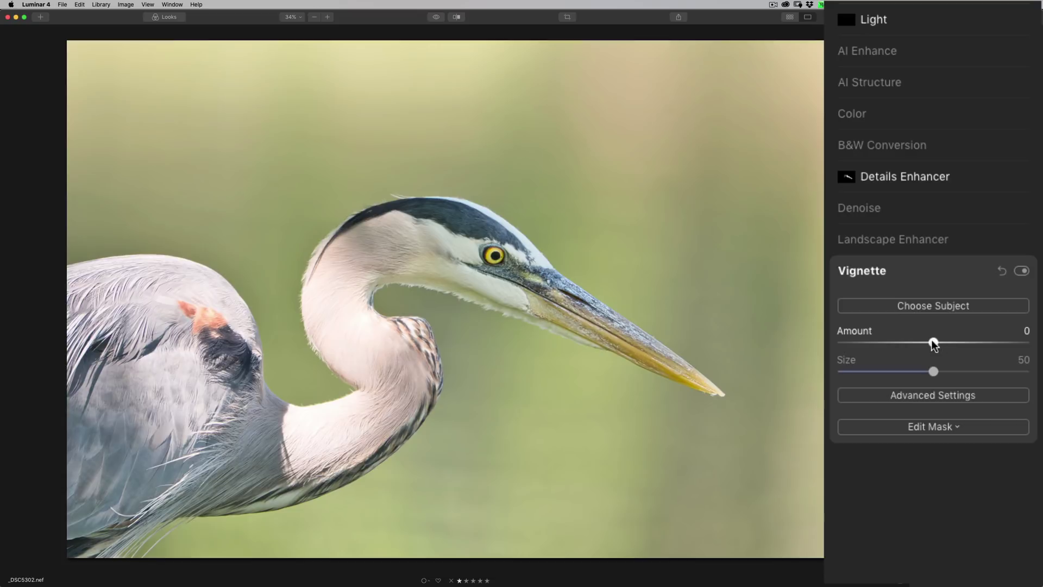
- Set the vignette Amount to -100 and Size to 51
{"action": "left_click_drag", "start_coordinate": [933, 344], "coordinate": [889, 345]}
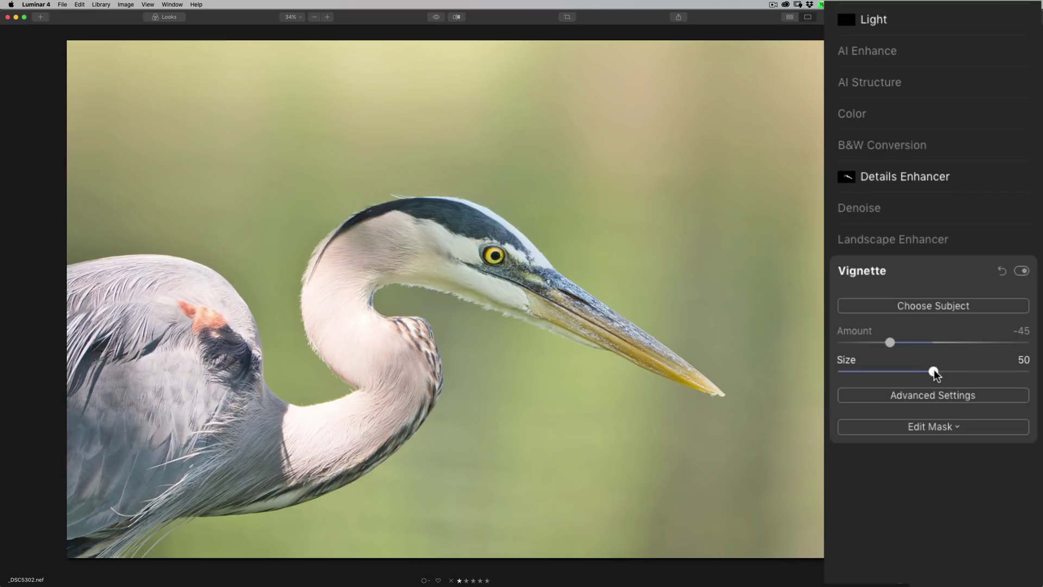
{"action": "mouse_move", "coordinate": [934, 371]}
{"action": "left_mouse_down"}
{"action": "mouse_move", "coordinate": [974, 372]}
{"action": "mouse_move", "coordinate": [921, 373]}
{"action": "left_mouse_up"}
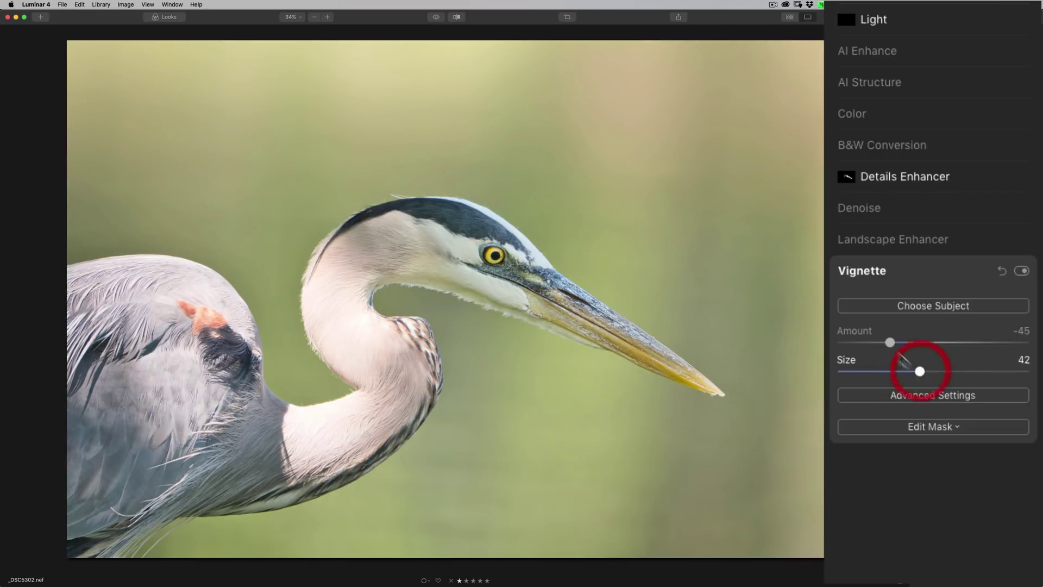
{"action": "left_click_drag", "start_coordinate": [889, 342], "coordinate": [838, 343]}
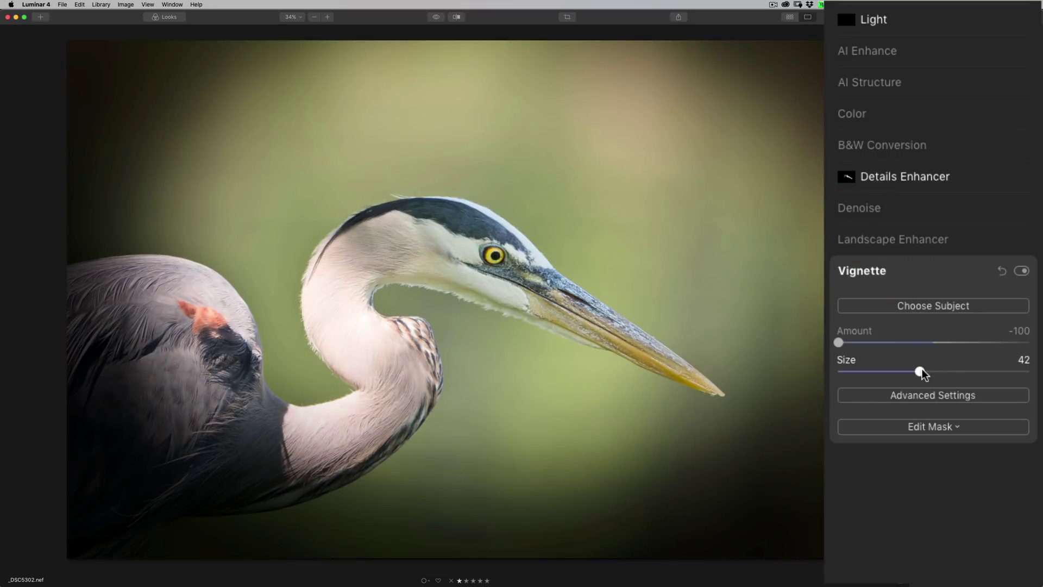
{"action": "left_click_drag", "start_coordinate": [920, 371], "coordinate": [939, 374]}
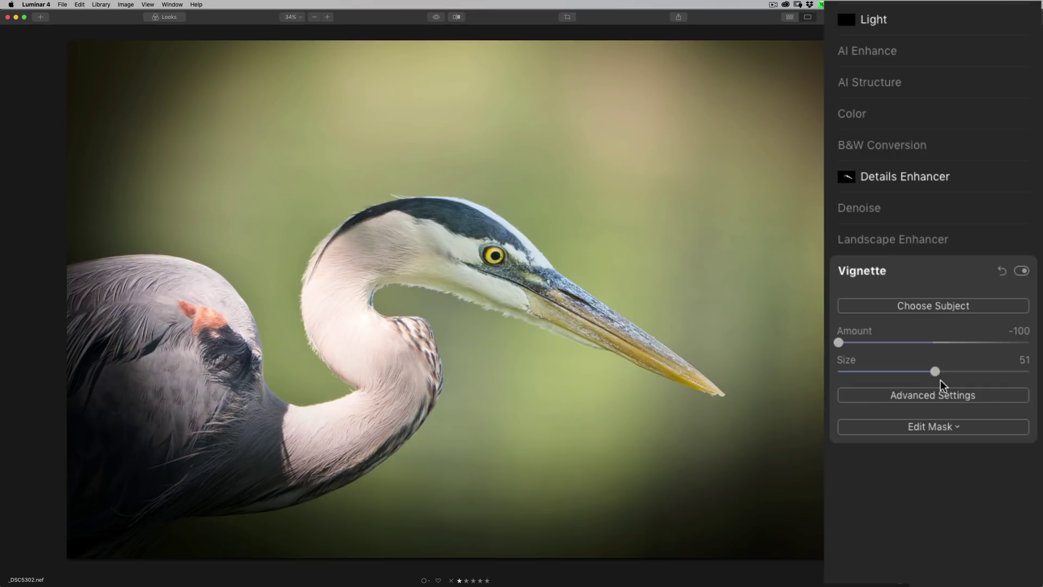
- Set vignette Feather 24 and Inner Light 16, and ease Amount from -83 to -74
{"action": "left_click", "coordinate": [939, 388]}
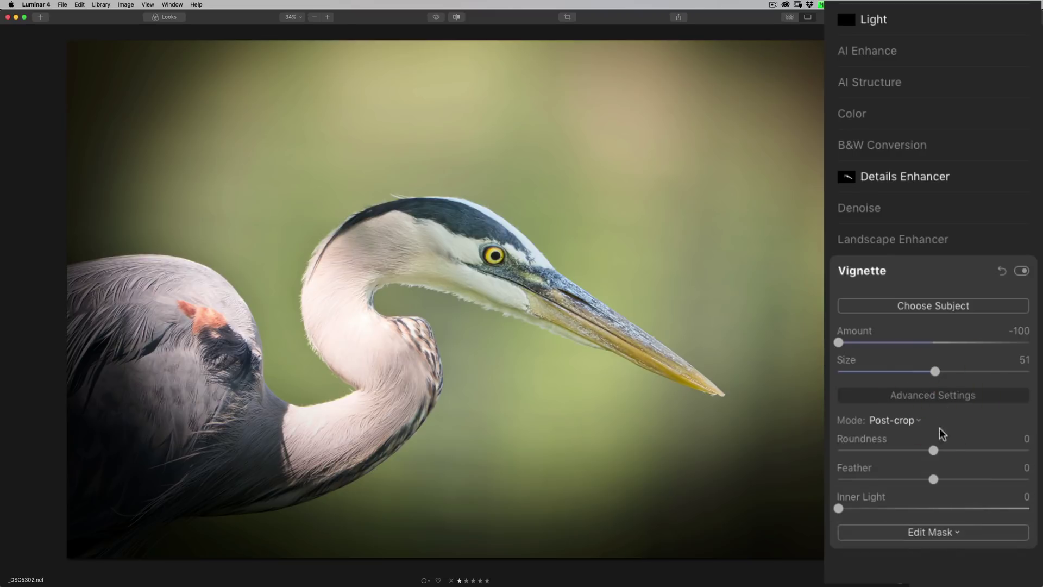
{"action": "left_click_drag", "start_coordinate": [935, 451], "coordinate": [955, 481]}
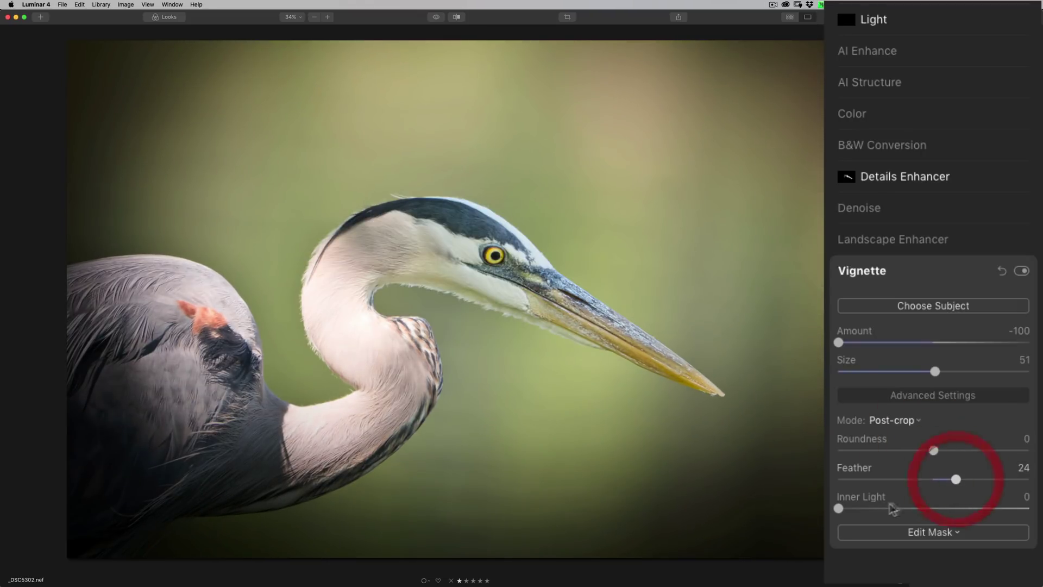
{"action": "mouse_move", "coordinate": [838, 510]}
{"action": "left_mouse_down"}
{"action": "mouse_move", "coordinate": [866, 511]}
{"action": "mouse_move", "coordinate": [826, 506]}
{"action": "left_mouse_up"}
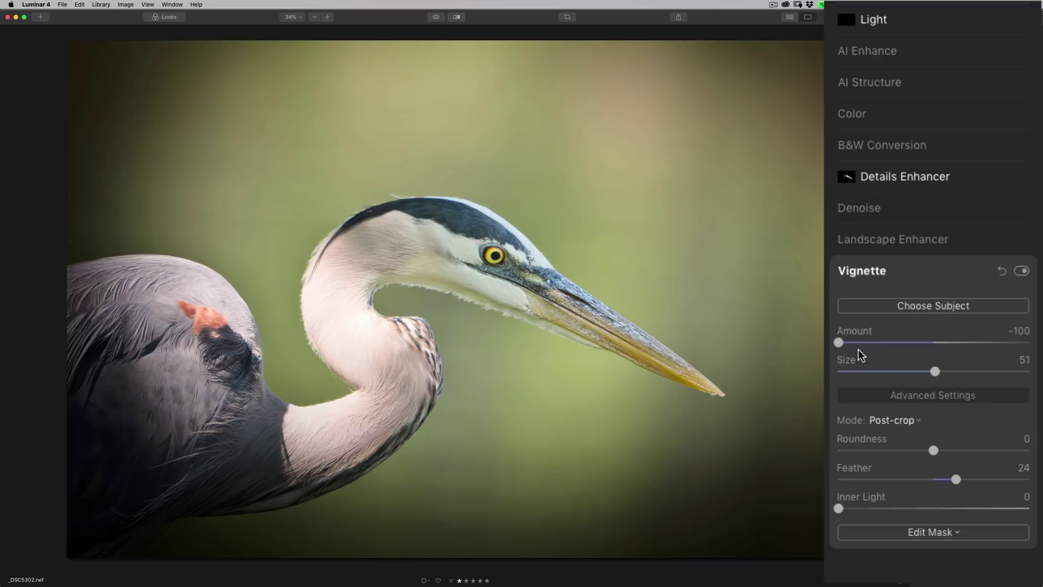
{"action": "left_click_drag", "start_coordinate": [839, 344], "coordinate": [856, 346]}
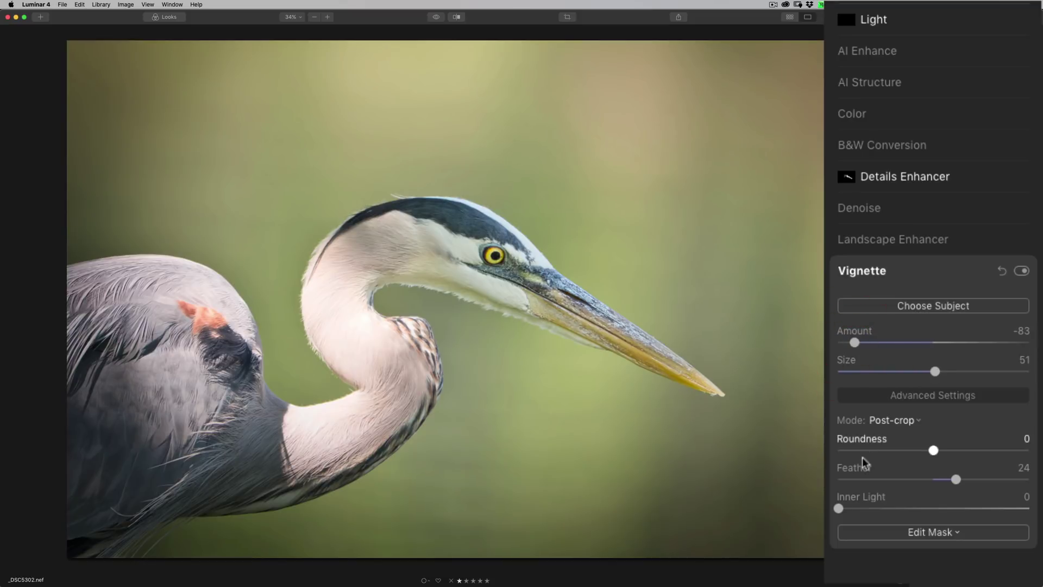
{"action": "left_click_drag", "start_coordinate": [839, 508], "coordinate": [869, 510]}
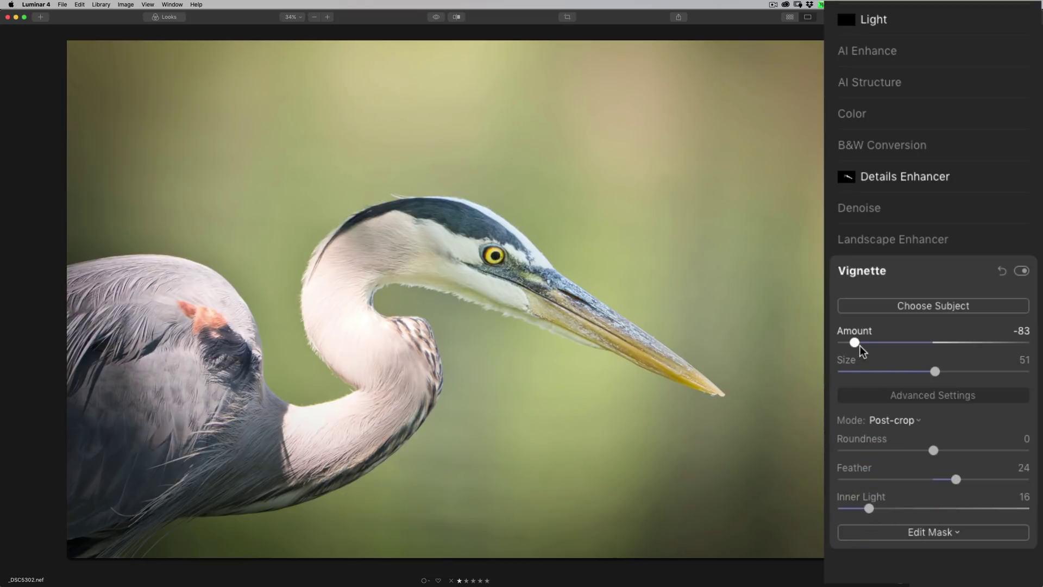
{"action": "left_click_drag", "start_coordinate": [855, 343], "coordinate": [863, 343]}
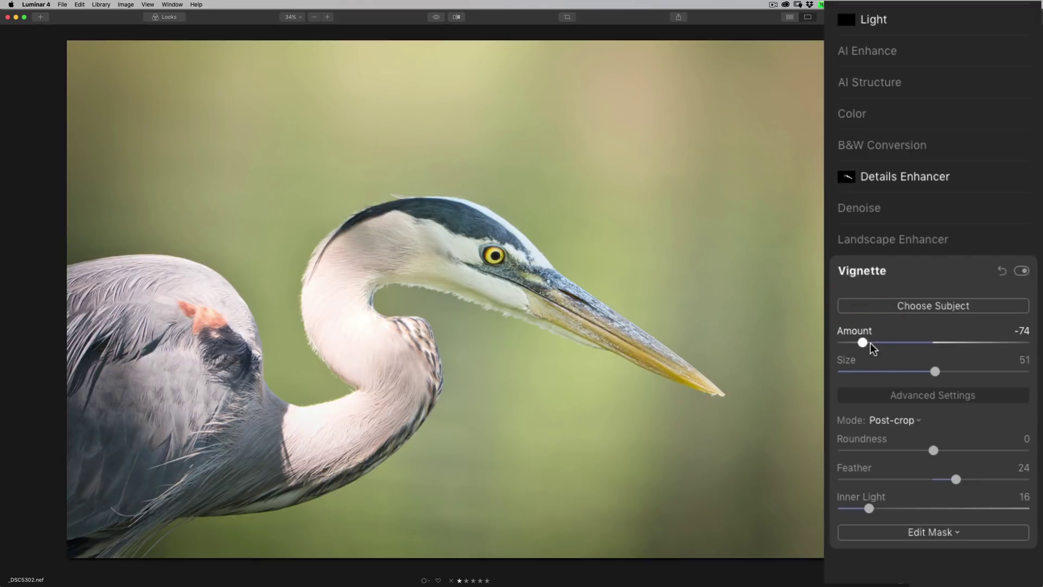
{"action": "left_click", "coordinate": [910, 270]}
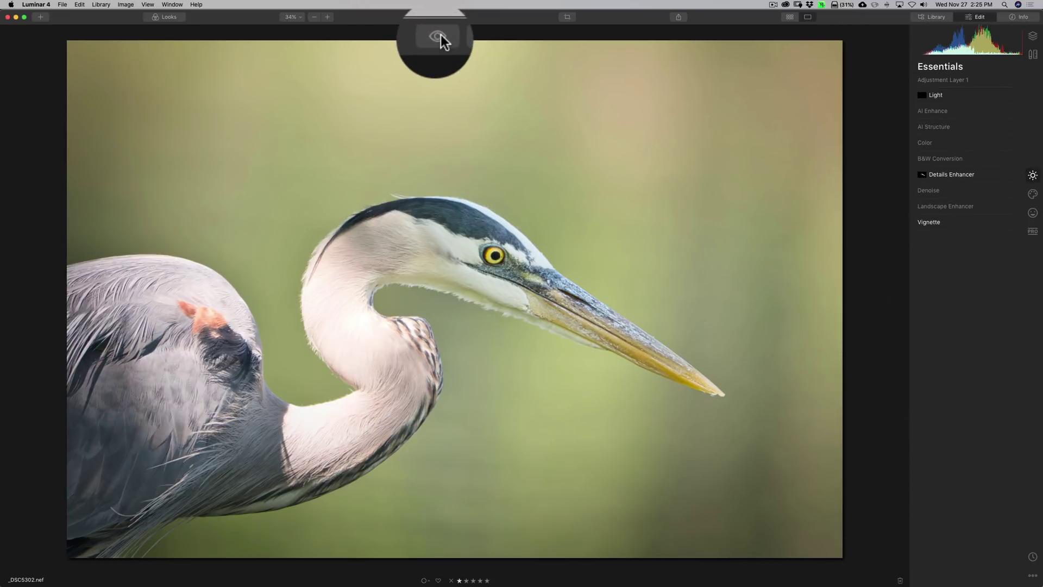
- Compare the edited heron photo against the unedited original
{"action": "left_click", "coordinate": [437, 17]}
{"action": "left_click", "coordinate": [437, 17]}
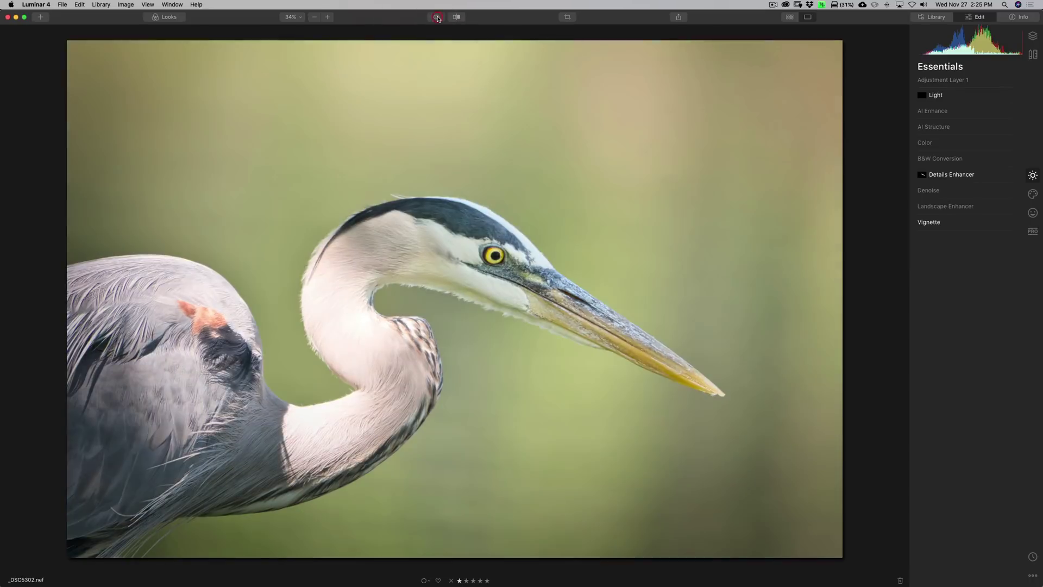
{"action": "left_click", "coordinate": [437, 17]}
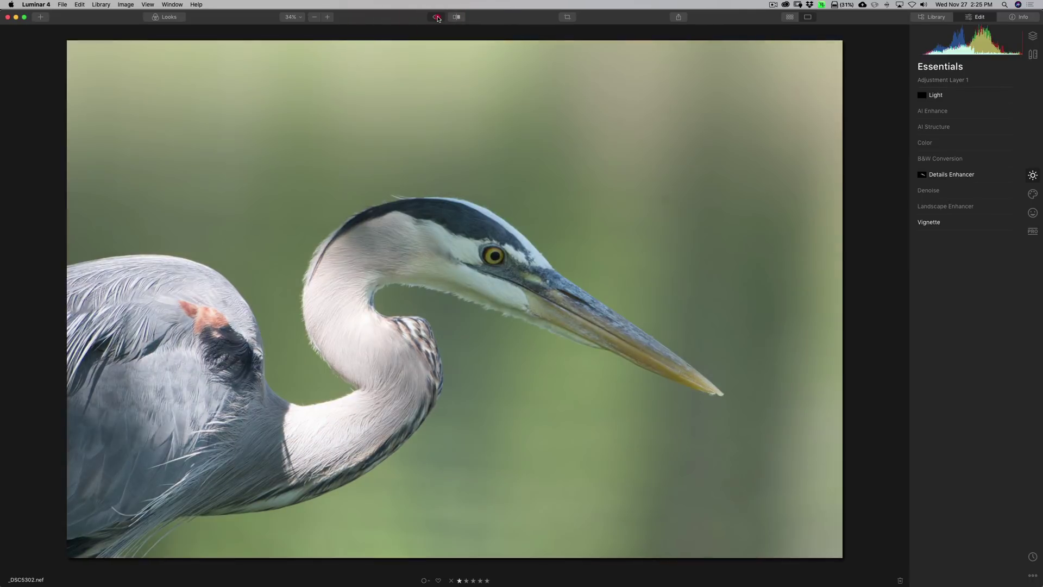
{"action": "left_click", "coordinate": [437, 17]}
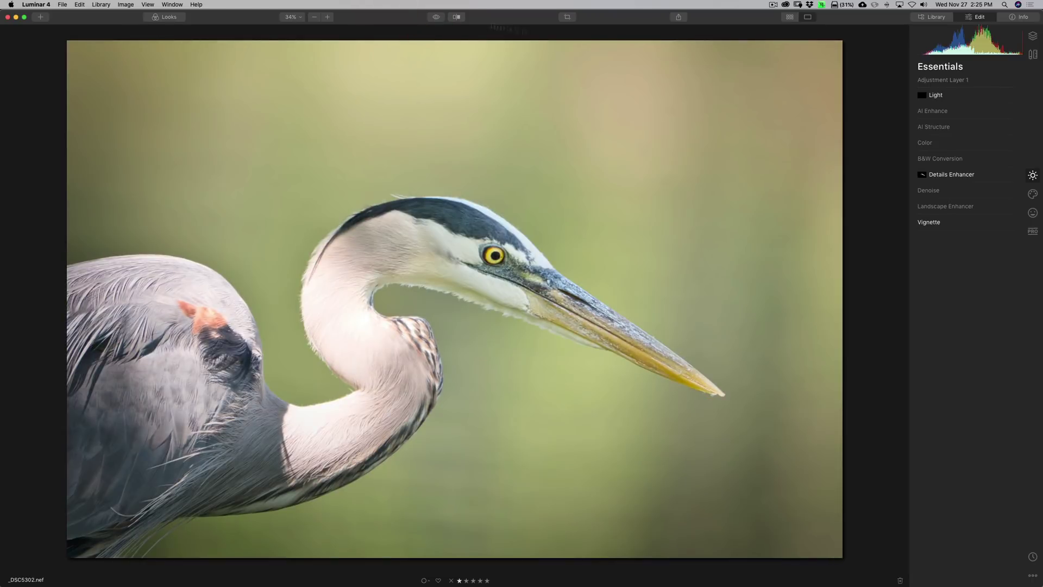
- Lighten the vignette Amount to -57, checking it against the original before folding the panel
{"action": "left_click", "coordinate": [966, 226]}
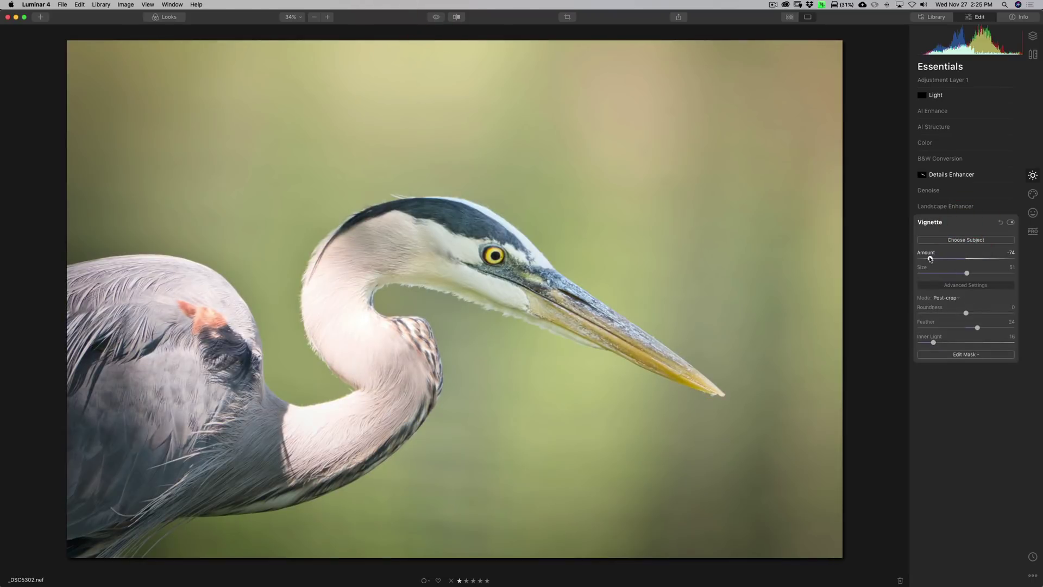
{"action": "left_click_drag", "start_coordinate": [929, 259], "coordinate": [937, 259]}
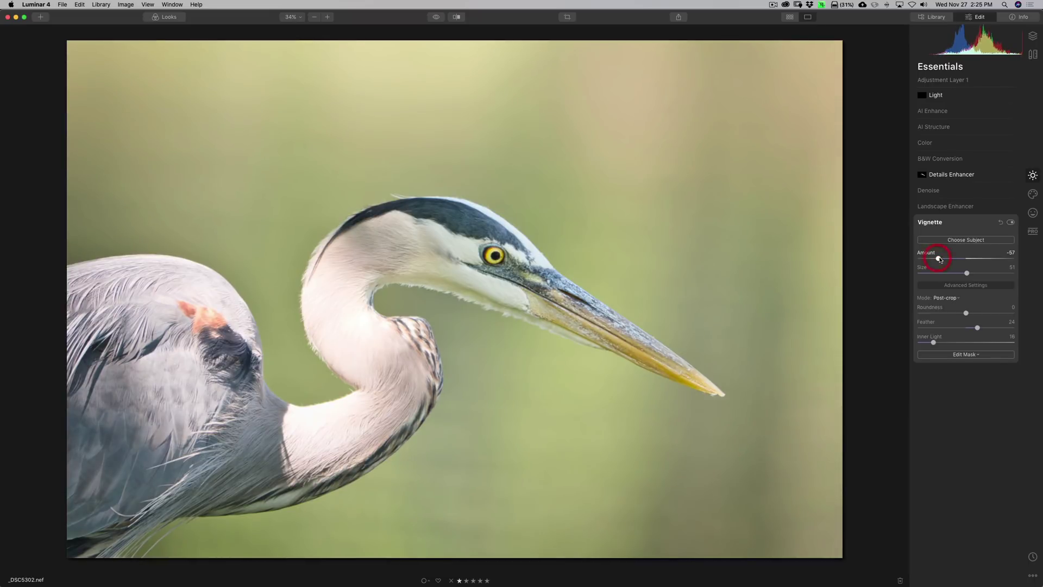
{"action": "left_click", "coordinate": [434, 17]}
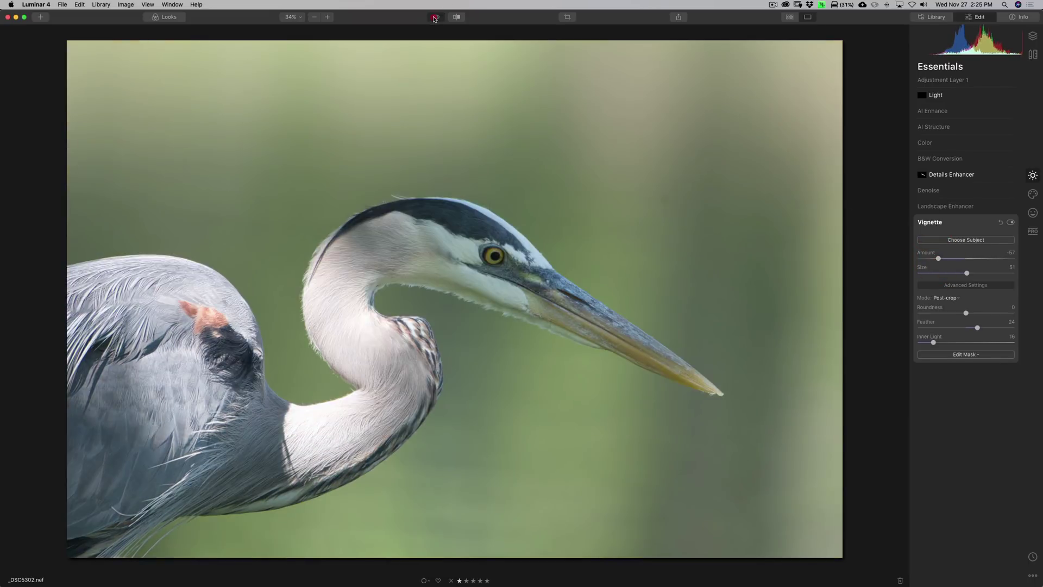
{"action": "left_click", "coordinate": [434, 17]}
{"action": "left_click", "coordinate": [434, 17]}
{"action": "left_click", "coordinate": [435, 17]}
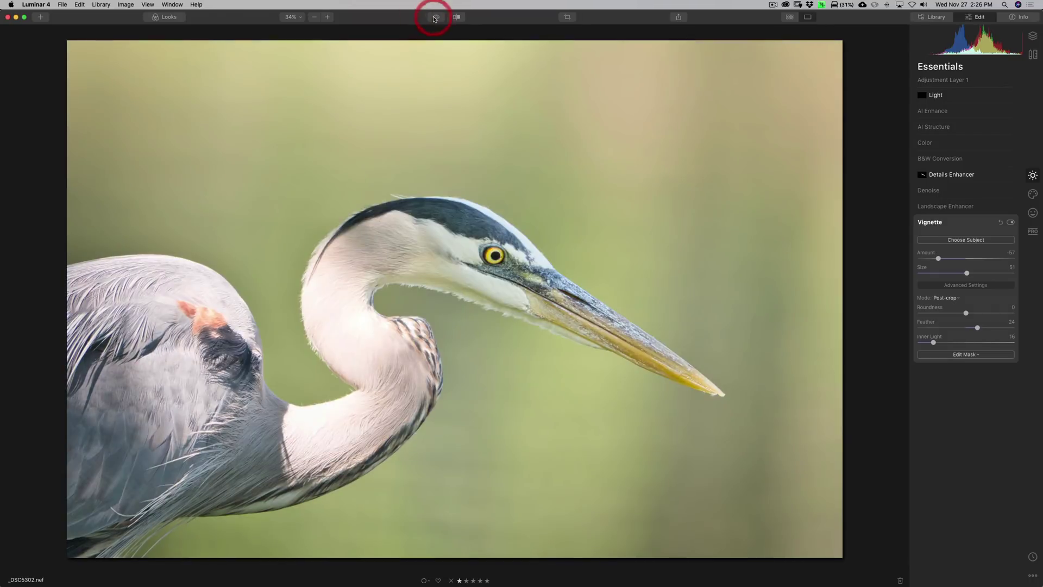
{"action": "left_click", "coordinate": [956, 222]}
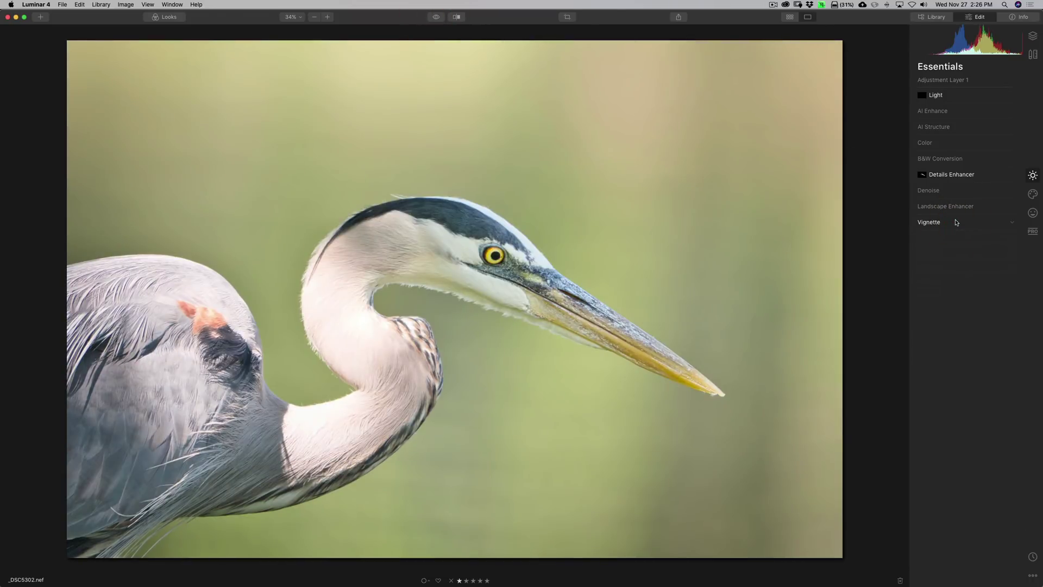